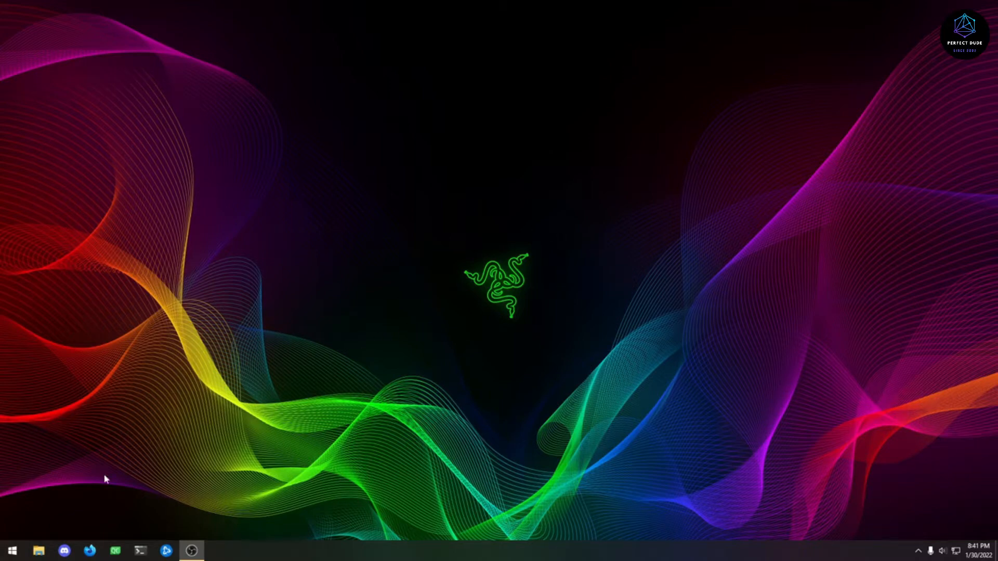
Step: Open Firefox and go to the openrgb.org website
left_click(91, 552)
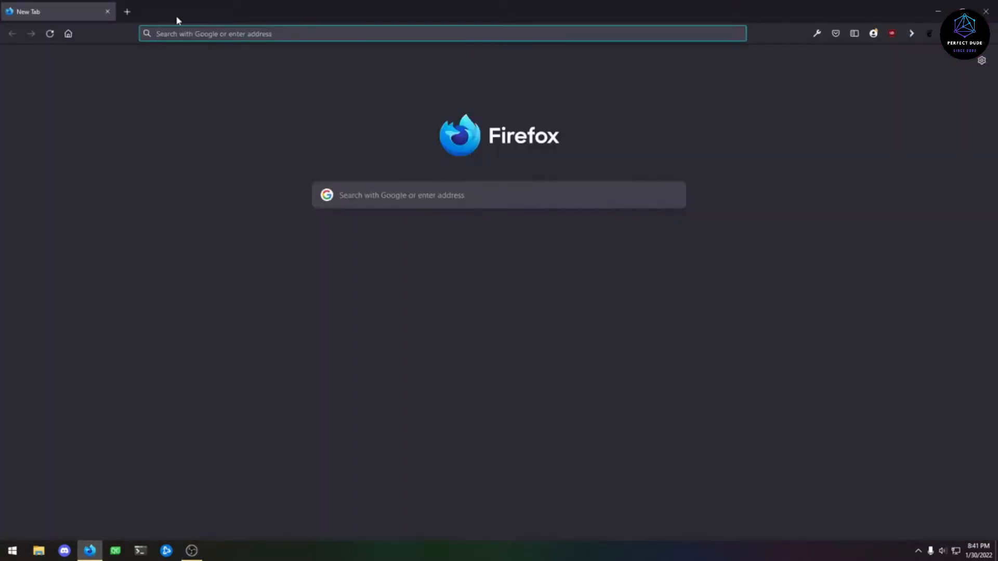
type("openrgb.org")
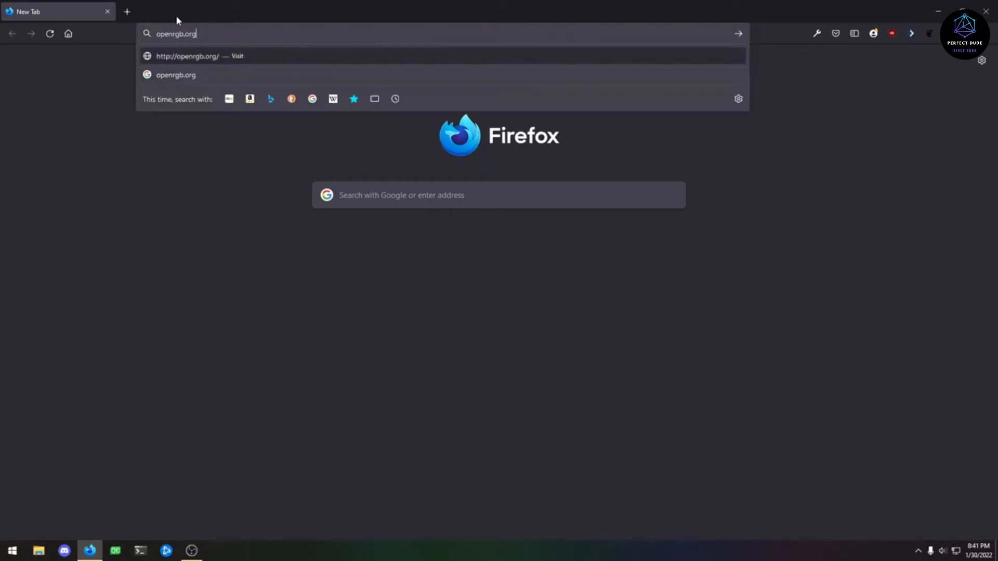
key("Return")
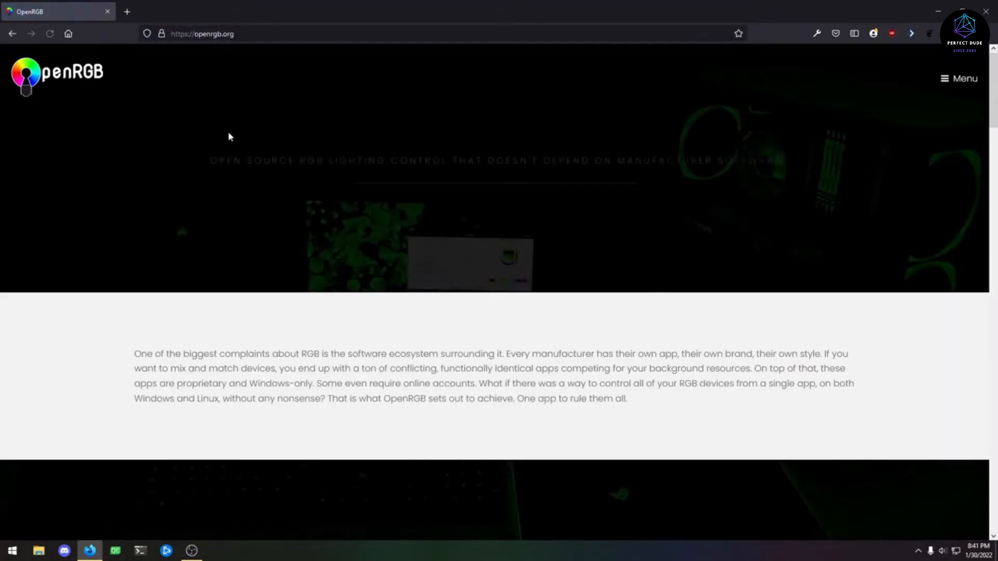
Step: Download the Windows (64-bit) build listed under OpenRGB 0.7 (Stable)
scroll(241, 98, "down", 15)
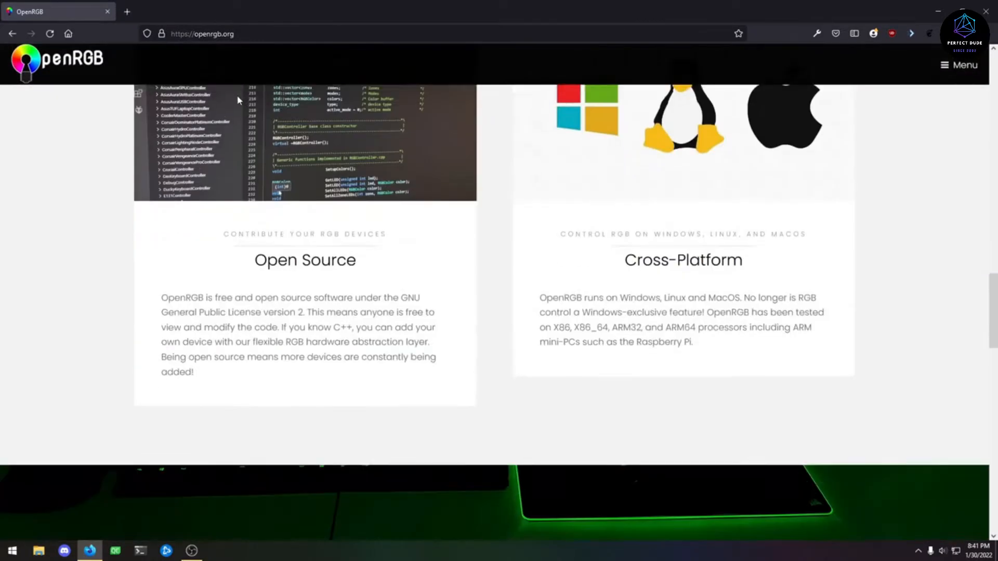
scroll(238, 101, "down", 10)
scroll(245, 101, "up", 2)
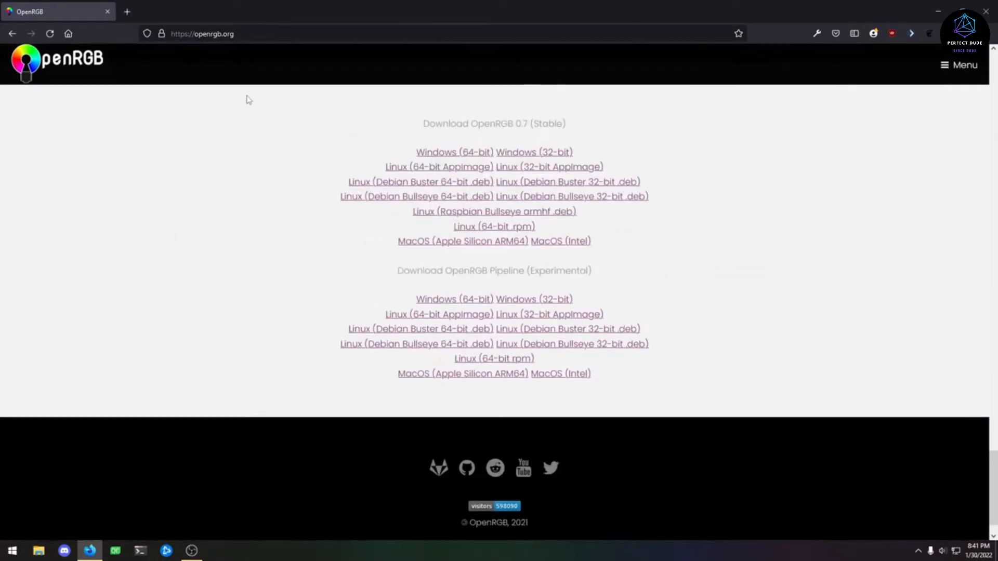
left_click_drag(422, 190, 583, 189)
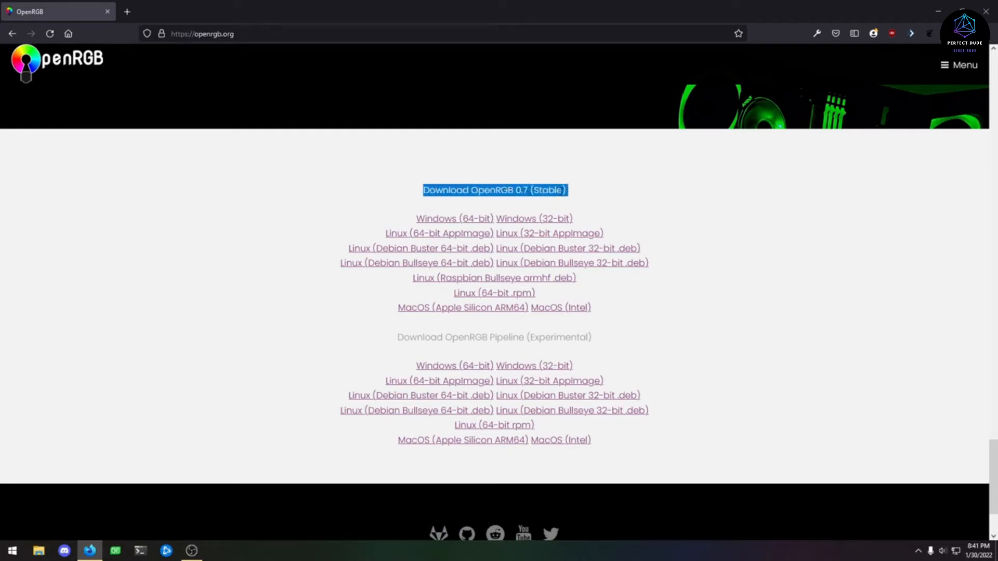
left_click(584, 192)
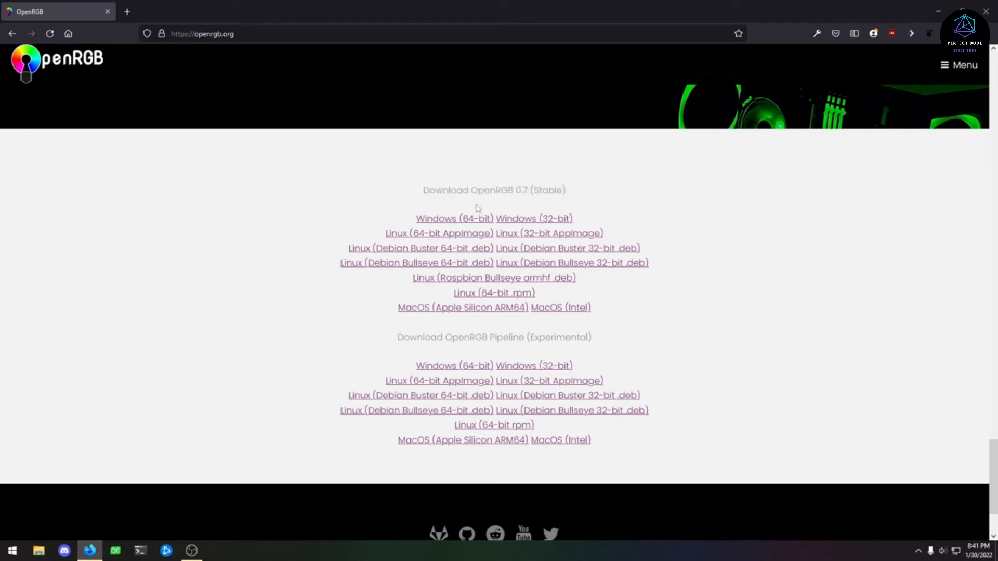
left_click(448, 221)
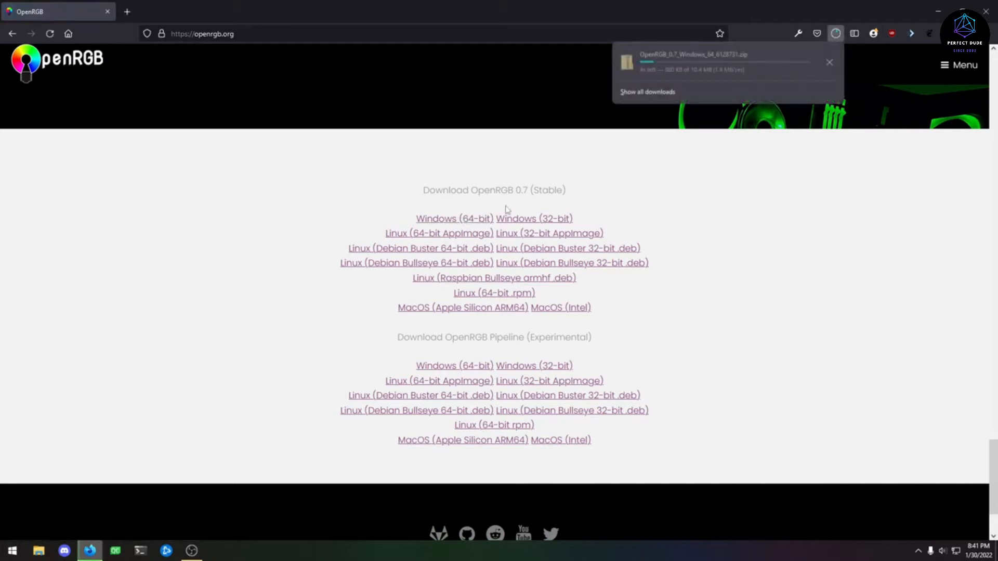
Step: Open the downloaded OpenRGB zip archive and extract its OpenRGB Windows 64-bit folder into Downloads
left_click(731, 68)
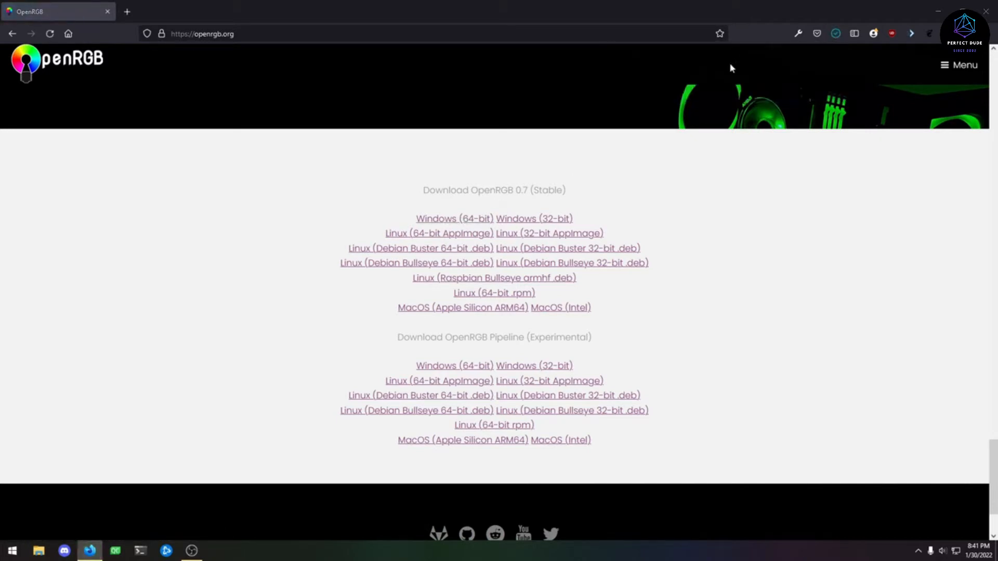
left_click(185, 117)
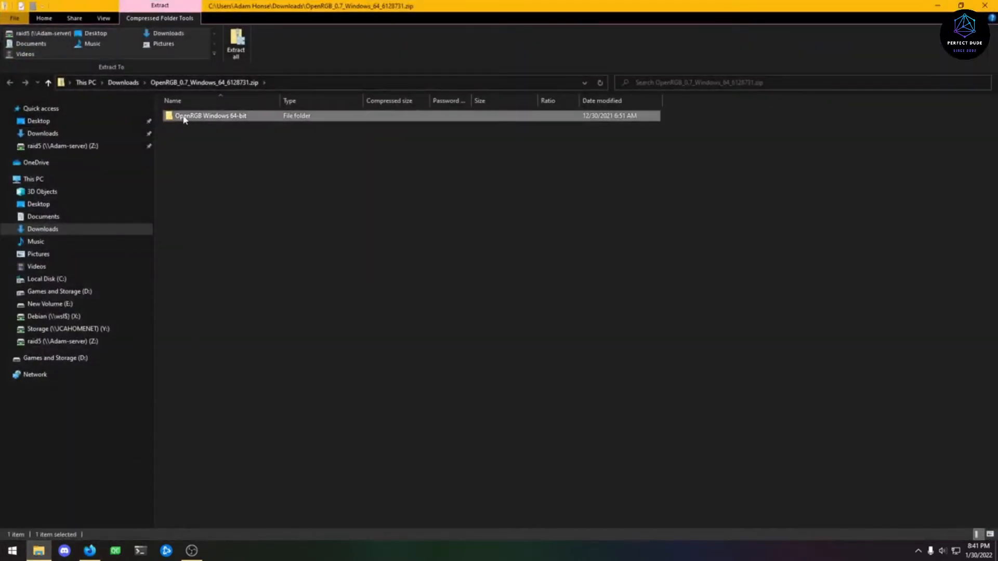
left_click_drag(184, 117, 49, 136)
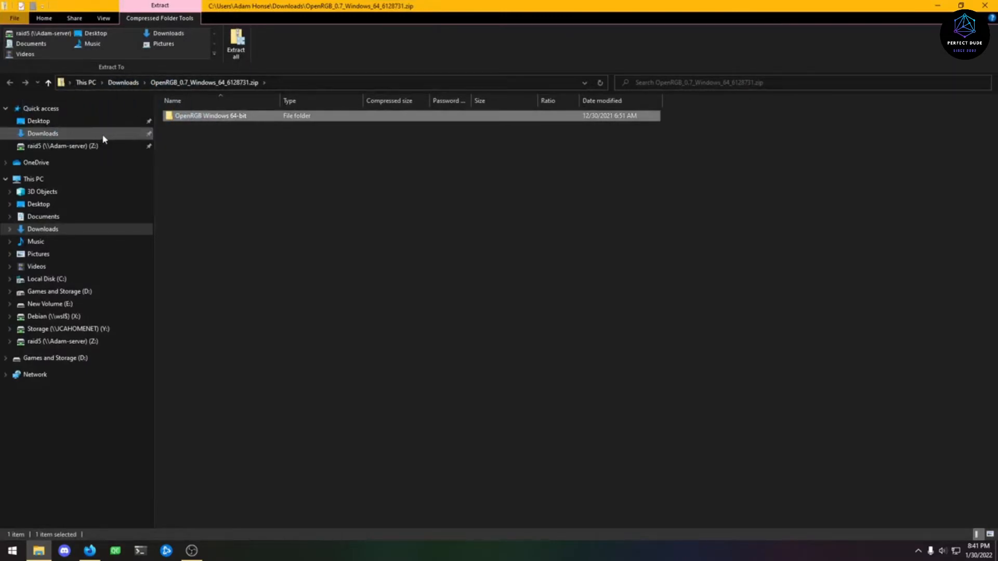
Step: Open the extracted OpenRGB Windows 64-bit folder in Downloads and run OpenRGB.exe as administrator
left_click(43, 134)
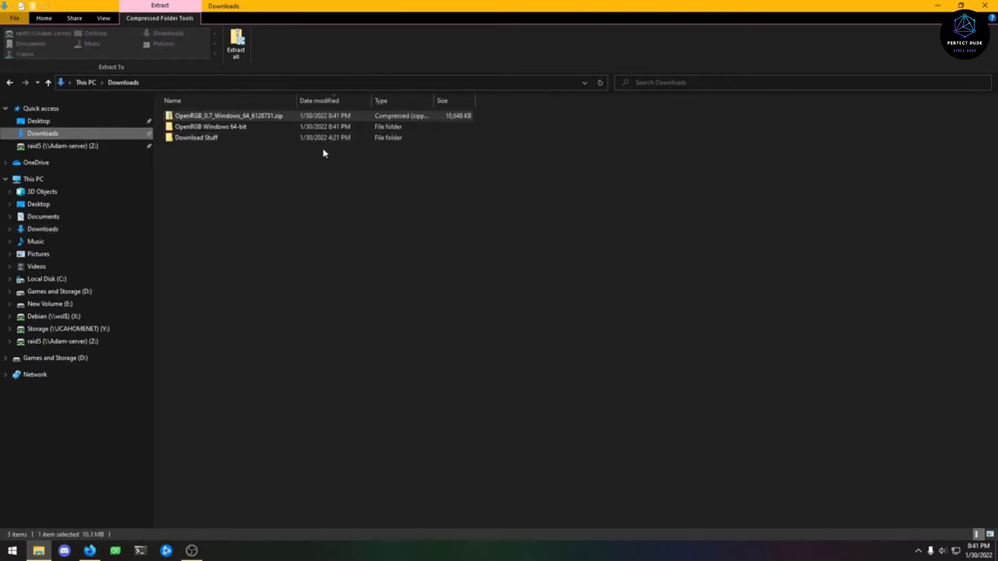
left_click(223, 128)
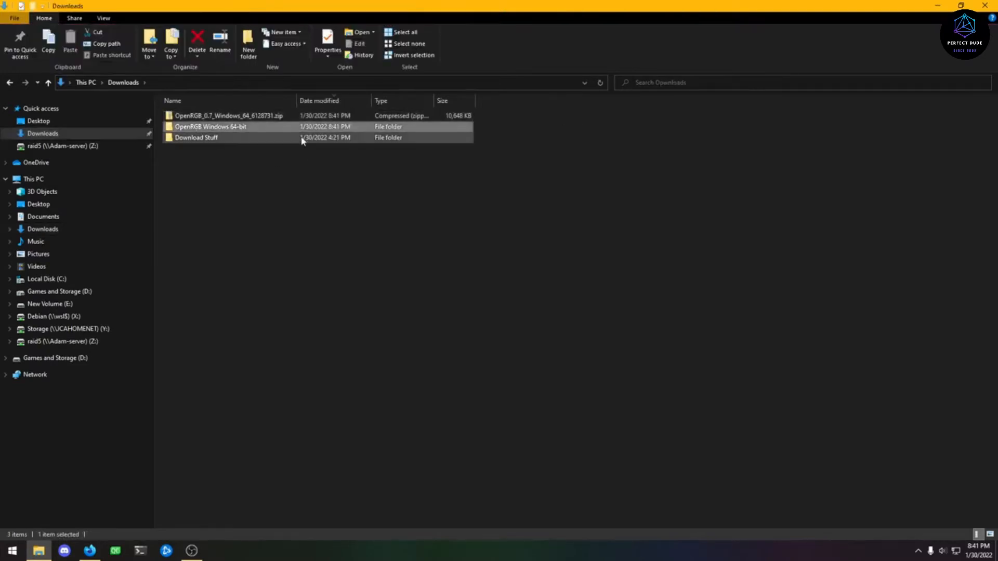
double_click(232, 129)
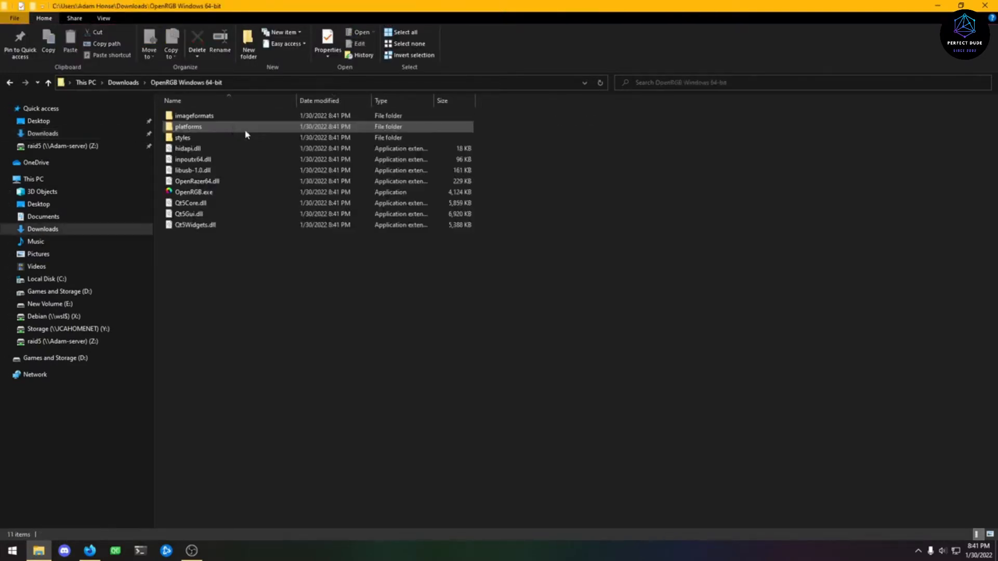
right_click(193, 194)
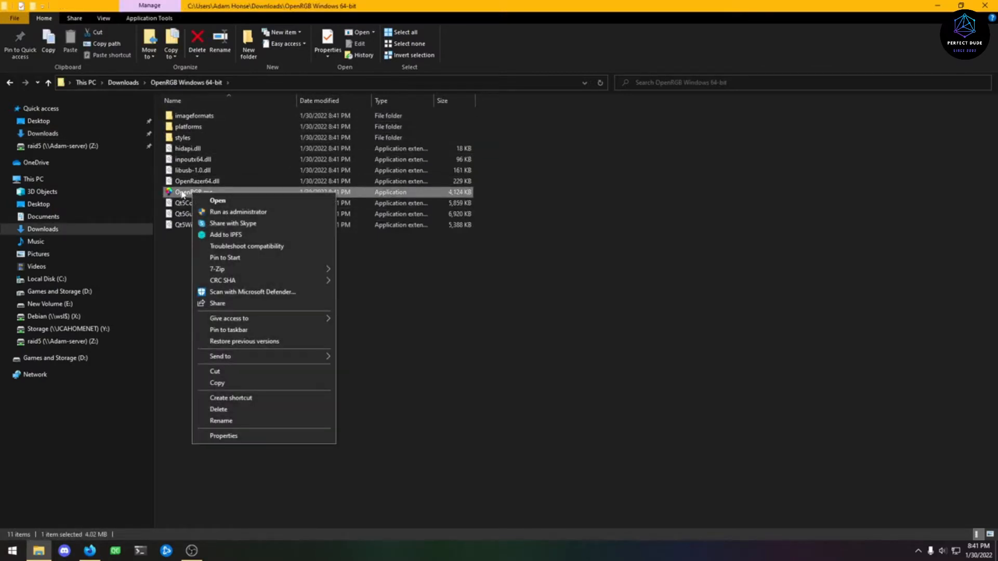
left_click(283, 214)
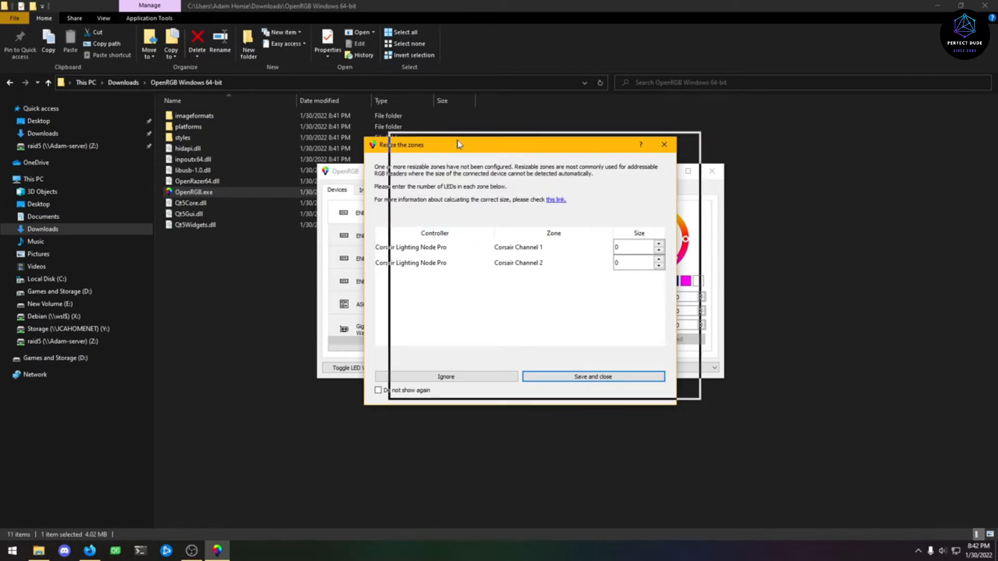
Step: Close the File Explorer and Firefox windows behind OpenRGB and return to the Resize the zones dialog
left_click_drag(435, 149, 456, 155)
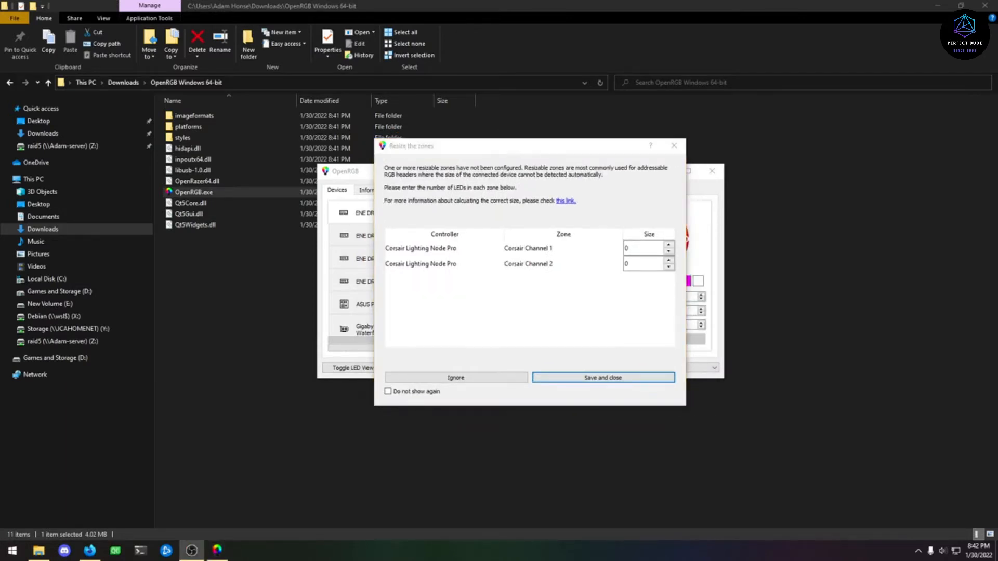
left_click(991, 5)
left_click(991, 5)
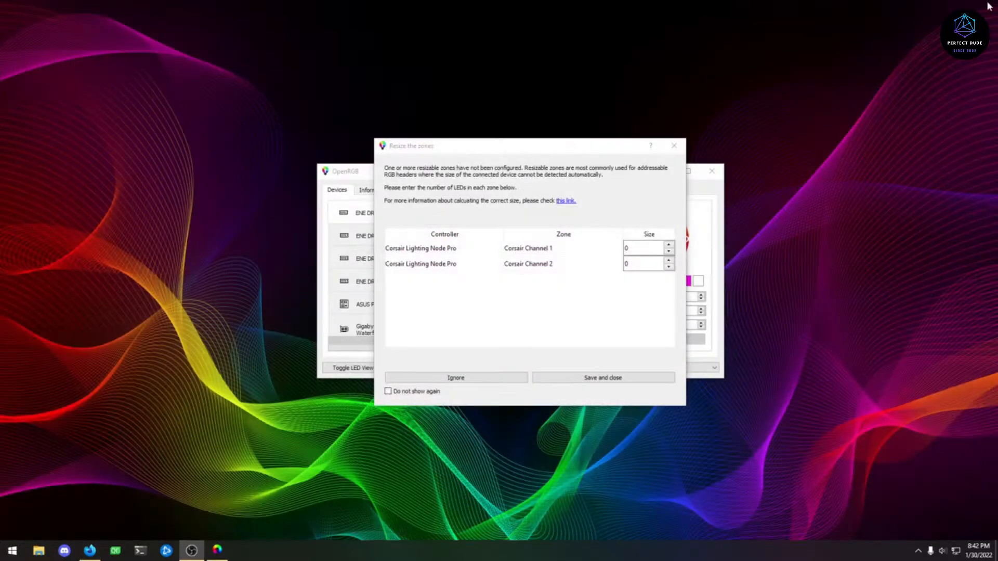
left_click(523, 150)
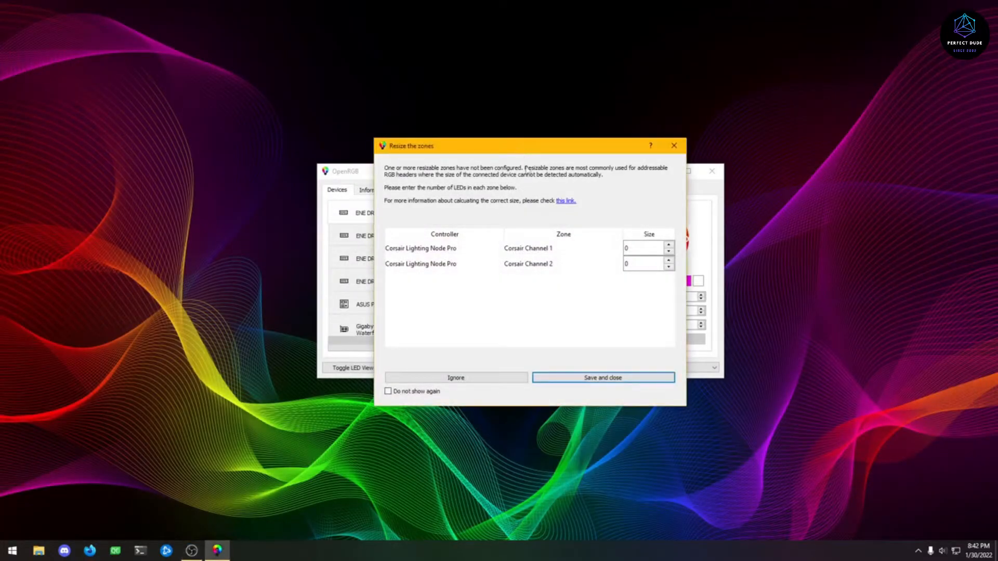
Step: Set the size of the Corsair Lighting Node Pro's Corsair Channel 1 zone to 12 LEDs
left_click(453, 254)
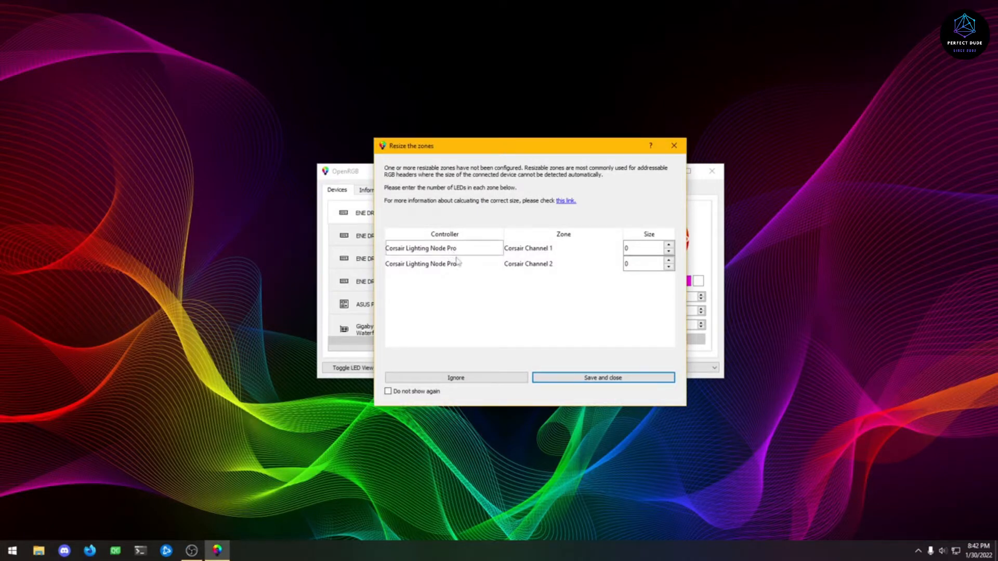
left_click(461, 264)
left_click(463, 251)
left_click(552, 251)
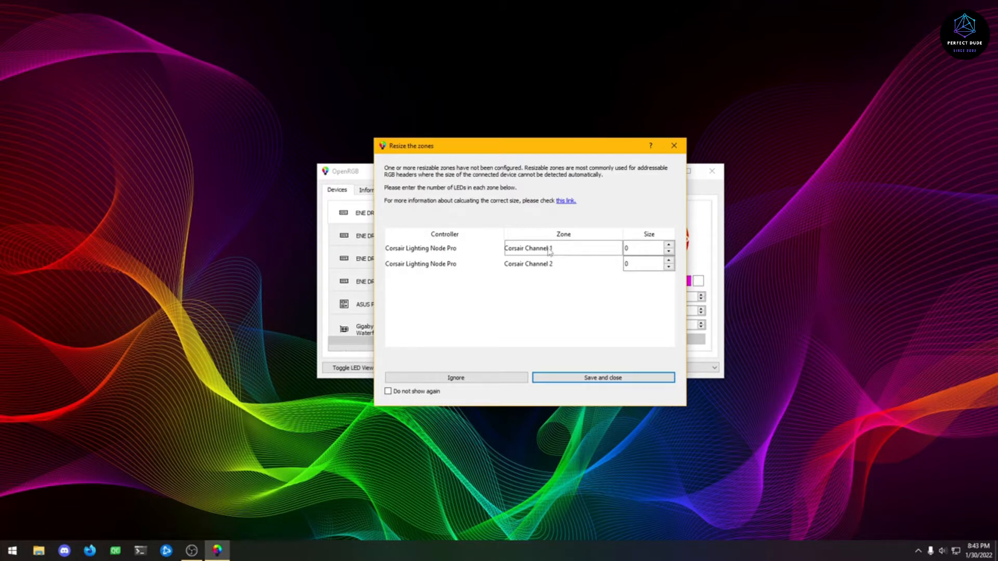
key("Tab")
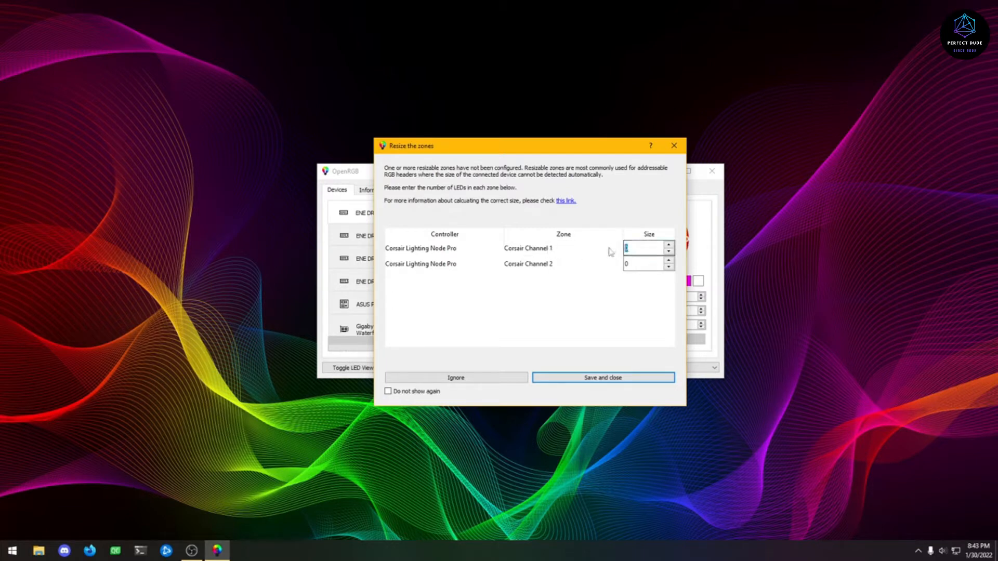
type("12")
Step: Set the size of the Corsair Channel 2 zone to 15 LEDs and save the zone sizes
left_click(526, 269)
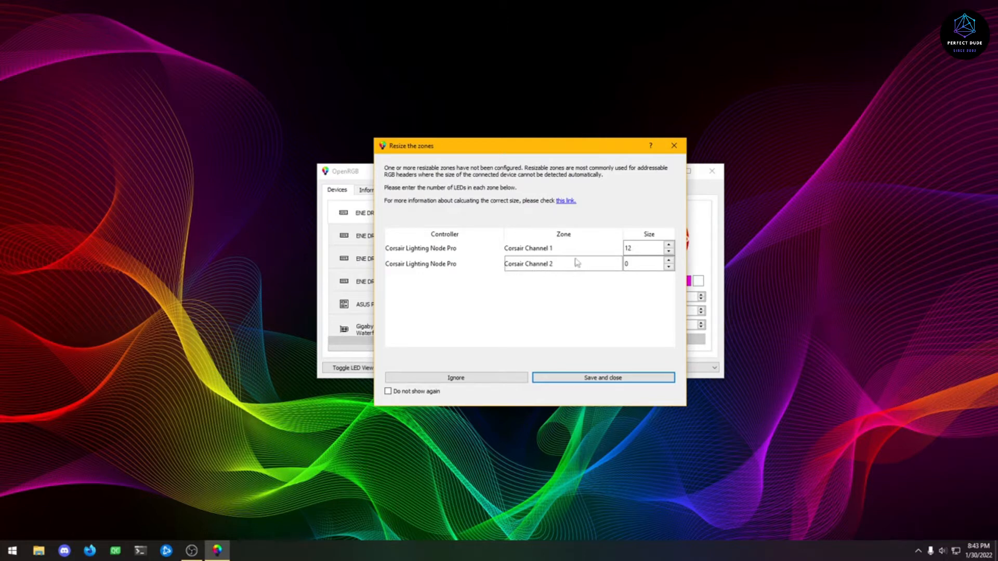
key("Tab")
type("15")
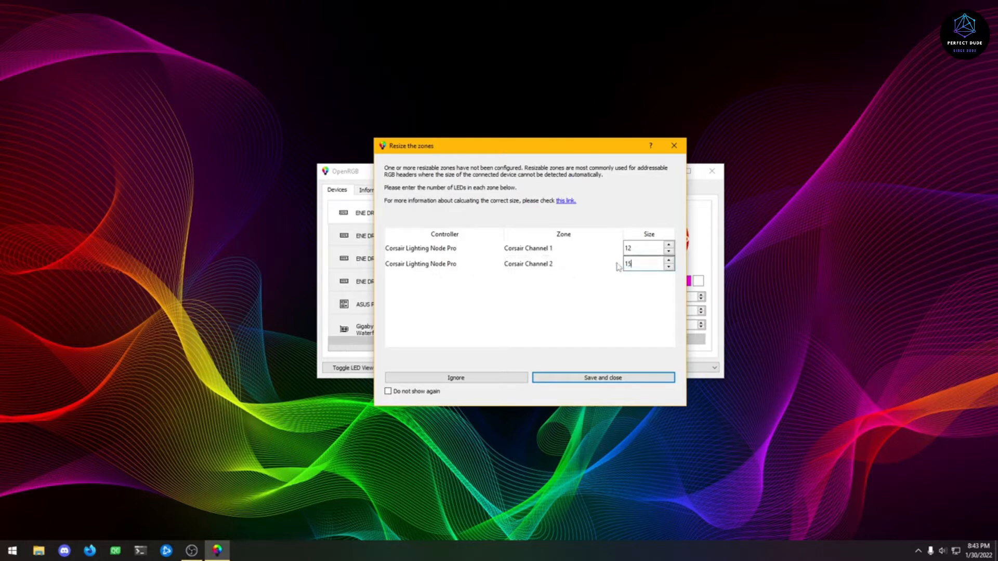
left_click(593, 378)
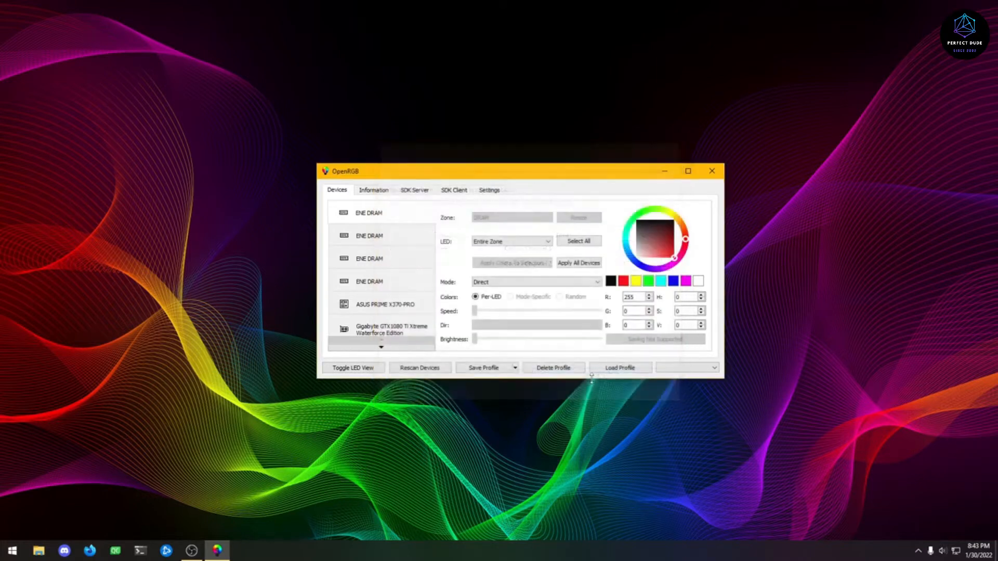
Step: Check the LED layouts of the Corsair Lighting Node Pro and the other devices in LED view, and hide the view again
scroll(367, 306, "down", 1)
left_click(367, 306)
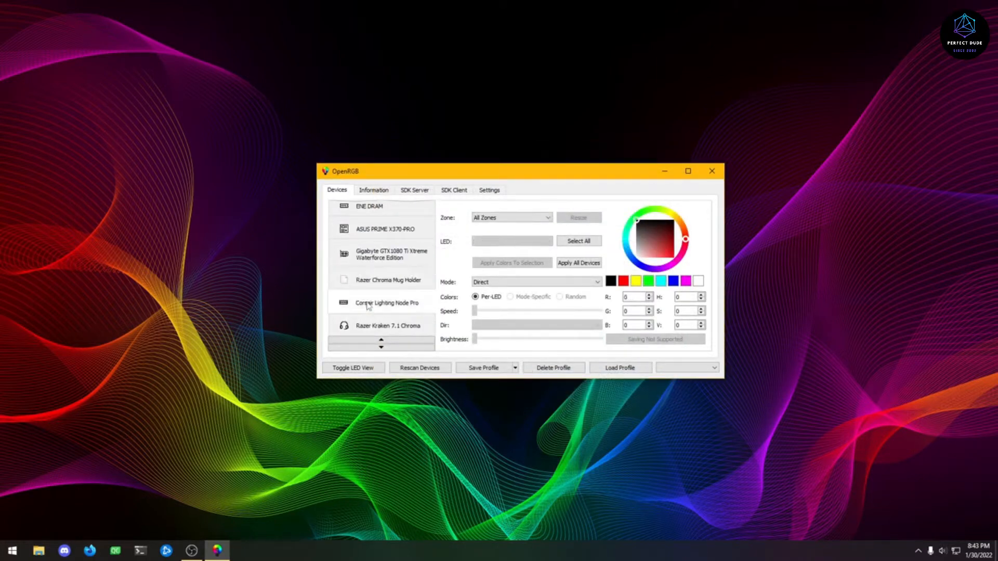
left_click(352, 368)
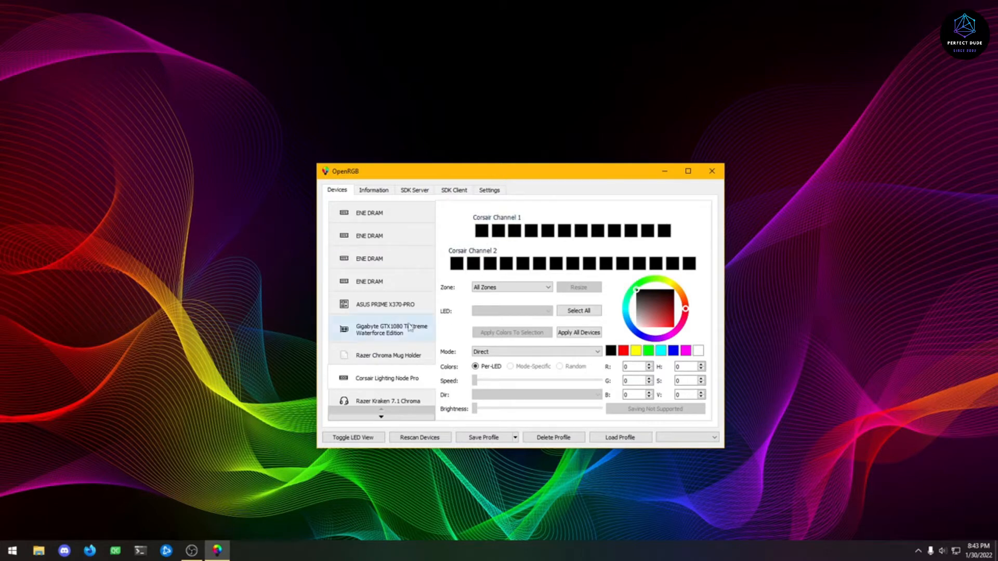
scroll(400, 333, "up", 7)
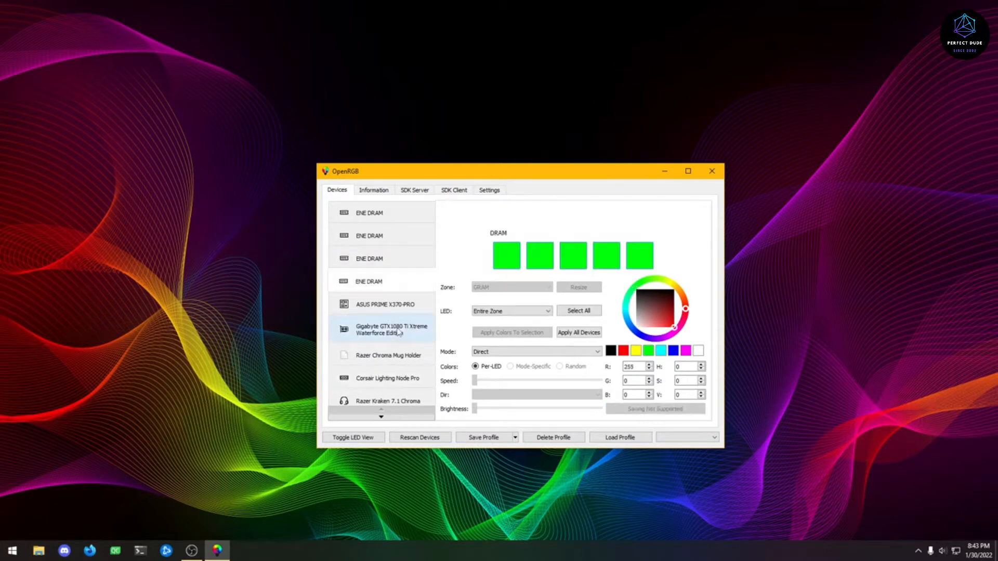
left_click(357, 438)
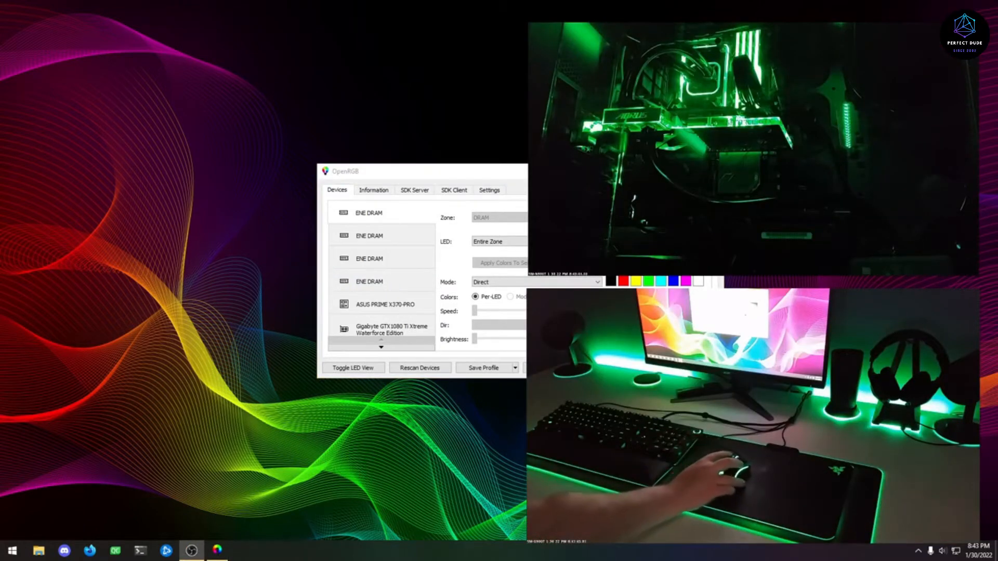
Step: Move the OpenRGB window clear of the camera views and stretch it to full screen height to show every device
left_click_drag(561, 175, 321, 145)
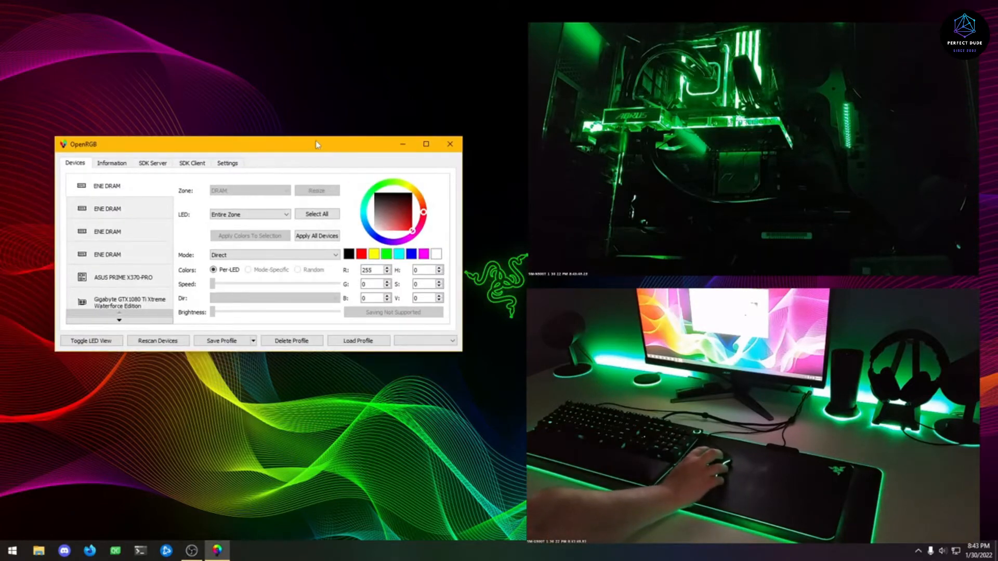
double_click(316, 140)
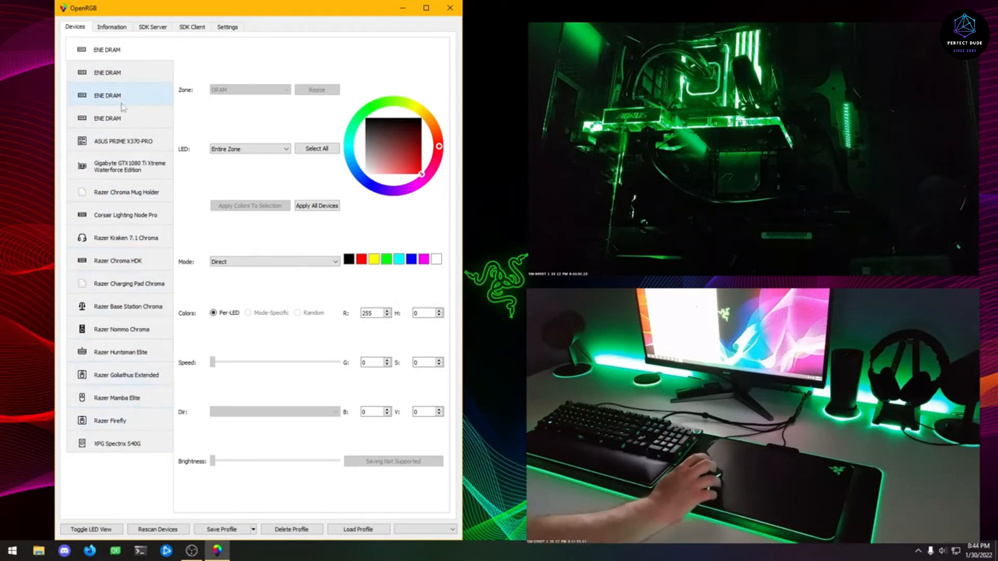
Step: Apply the preset red to all devices, and replace it with the preset green on all devices
left_click(361, 262)
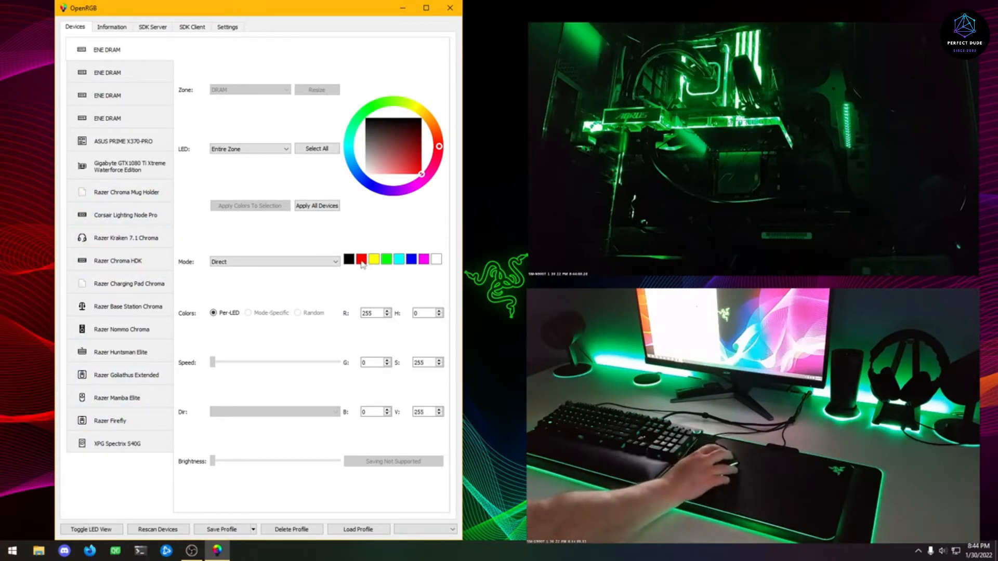
left_click(319, 210)
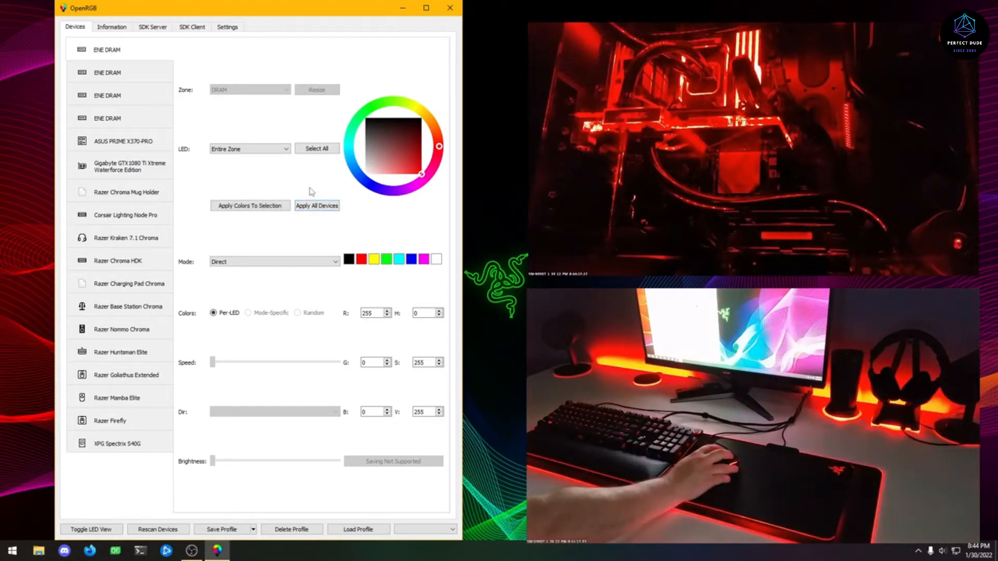
left_click(386, 260)
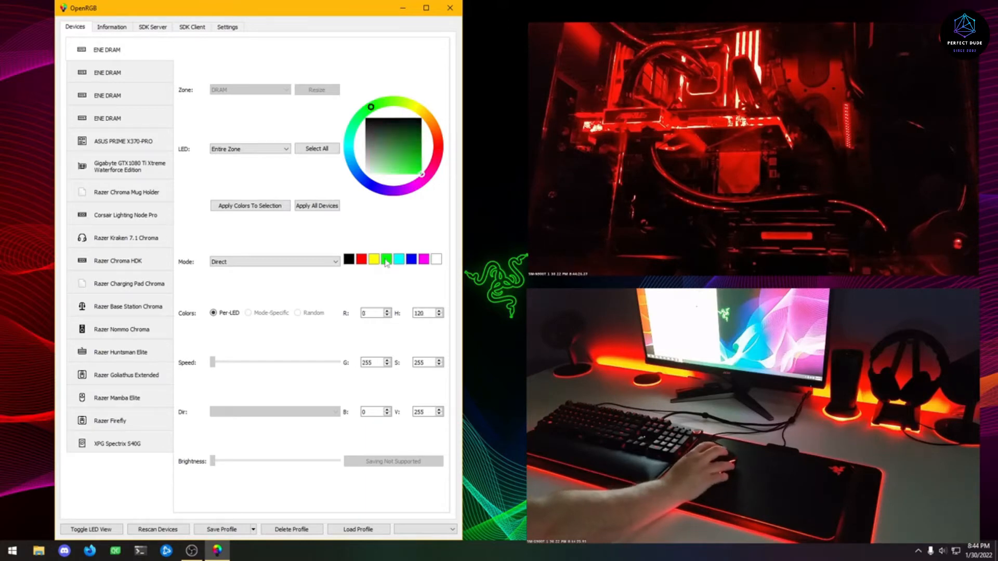
left_click(327, 208)
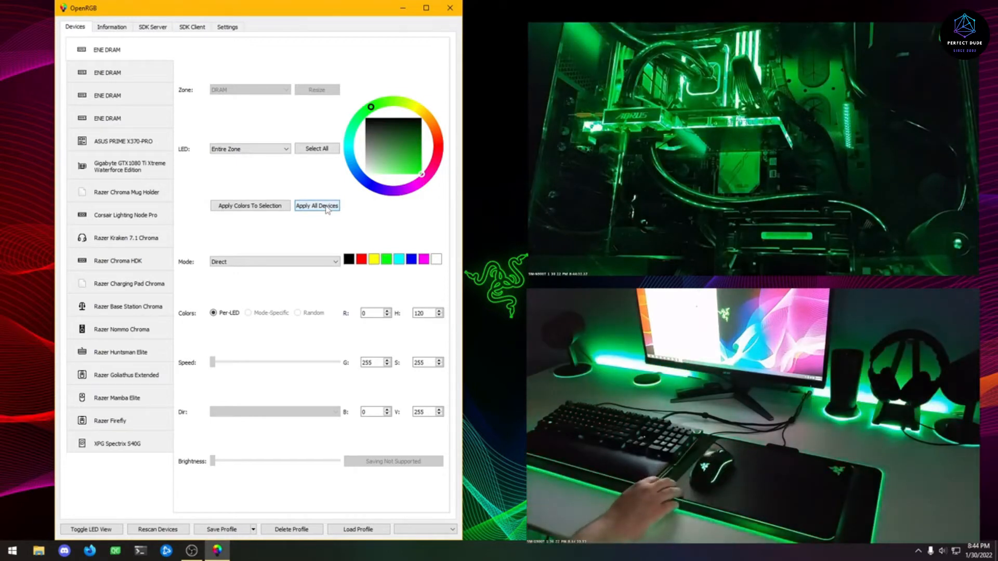
Step: Apply the preset colours blue, yellow, green, cyan and blue again to all devices, one after another
left_click(411, 259)
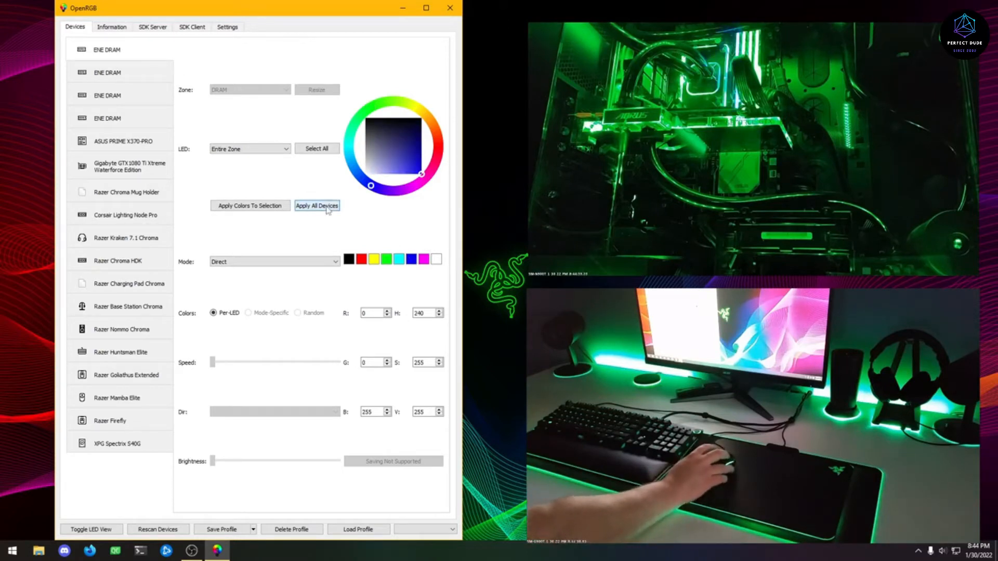
left_click(327, 208)
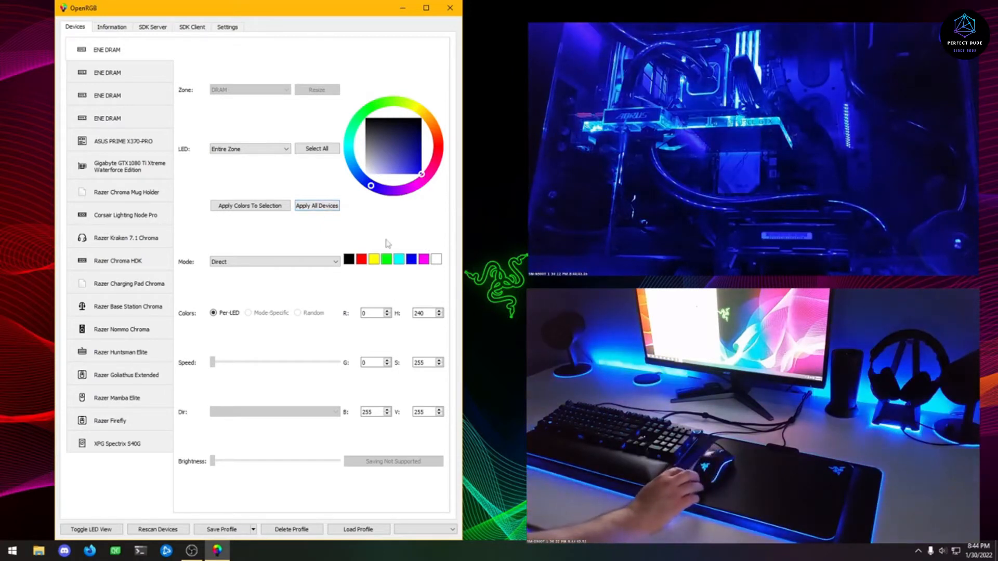
left_click(374, 259)
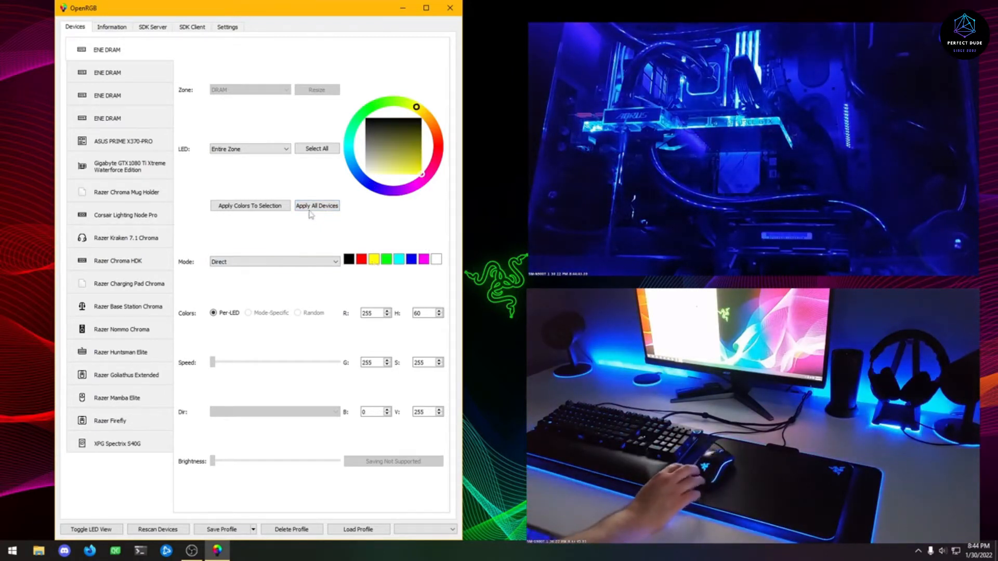
left_click(385, 262)
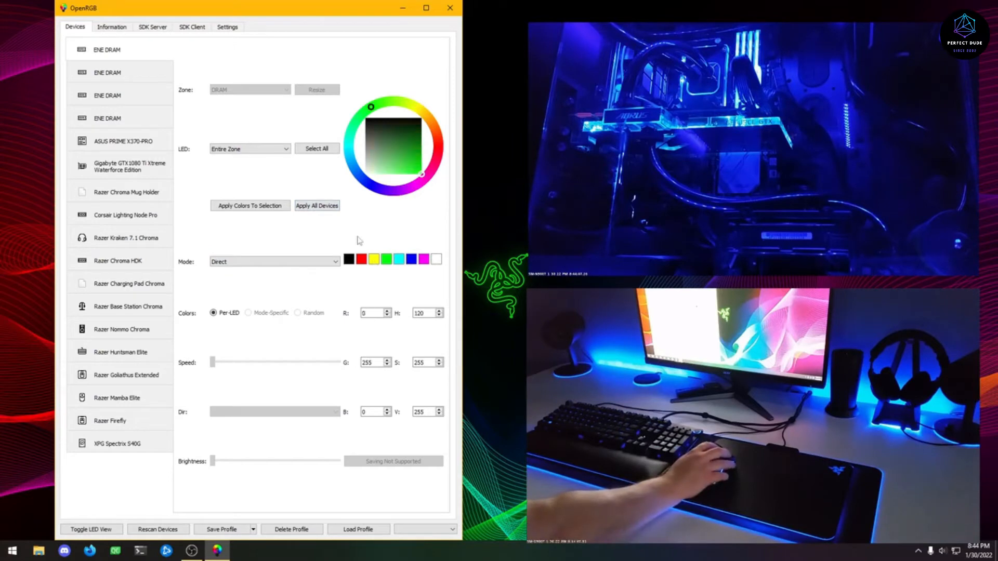
left_click(316, 206)
left_click(399, 260)
left_click(317, 203)
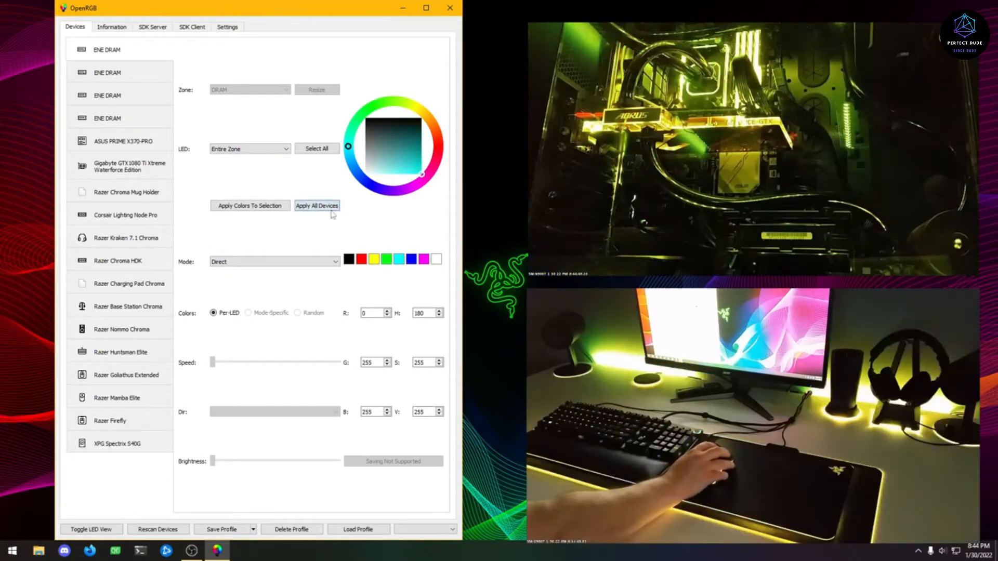
left_click(411, 259)
left_click(312, 206)
Step: Pick a custom orange (R 255, G 89, B 0) on the colour wheel and apply it to all devices
left_click_drag(417, 191, 437, 131)
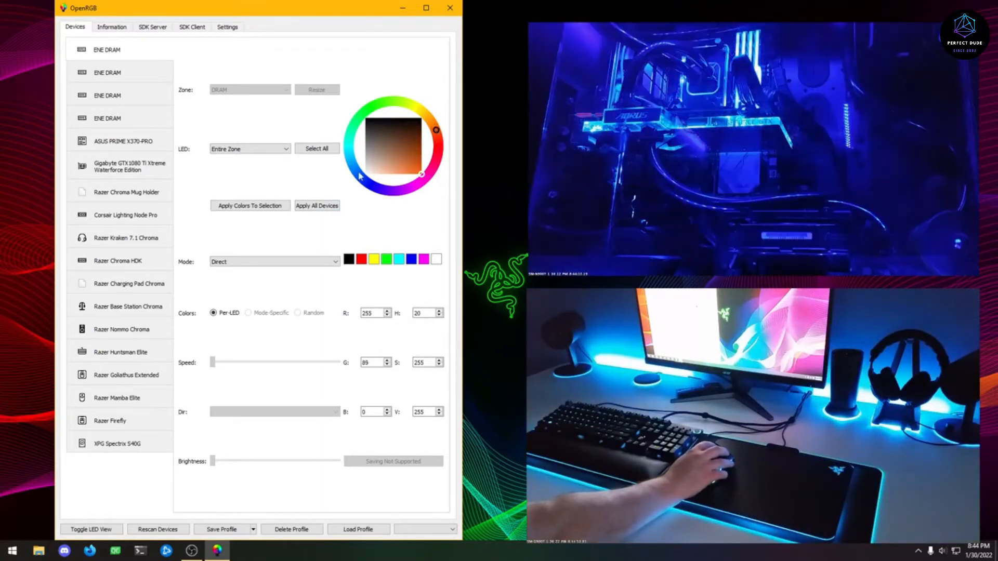
left_click(321, 206)
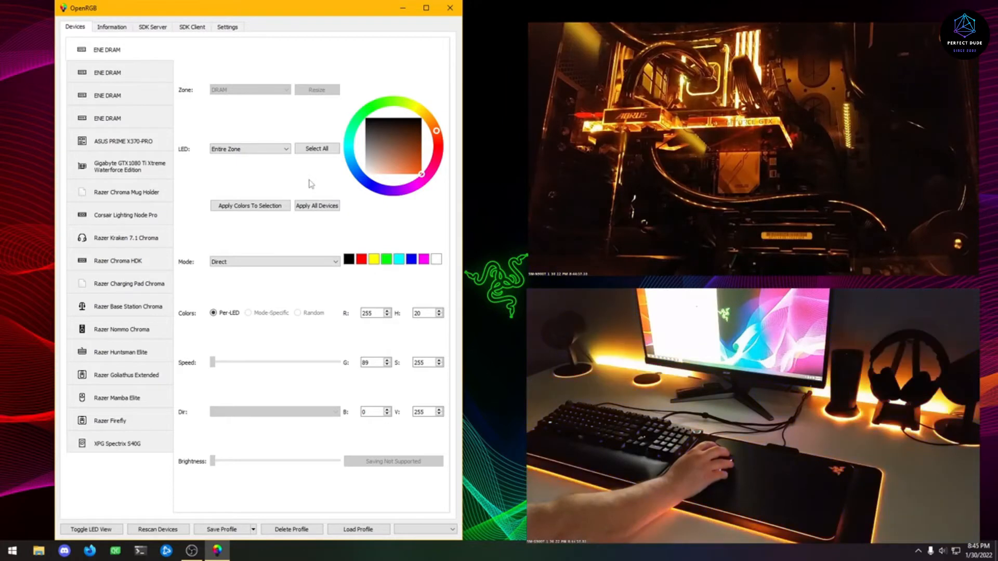
Step: Check the software's version information and open the plugin settings
left_click(116, 28)
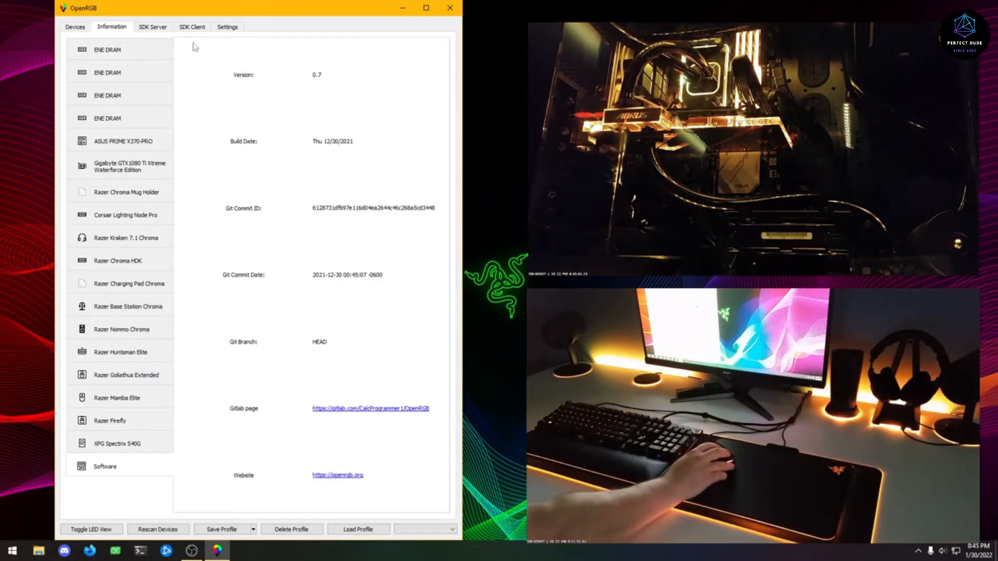
left_click(226, 29)
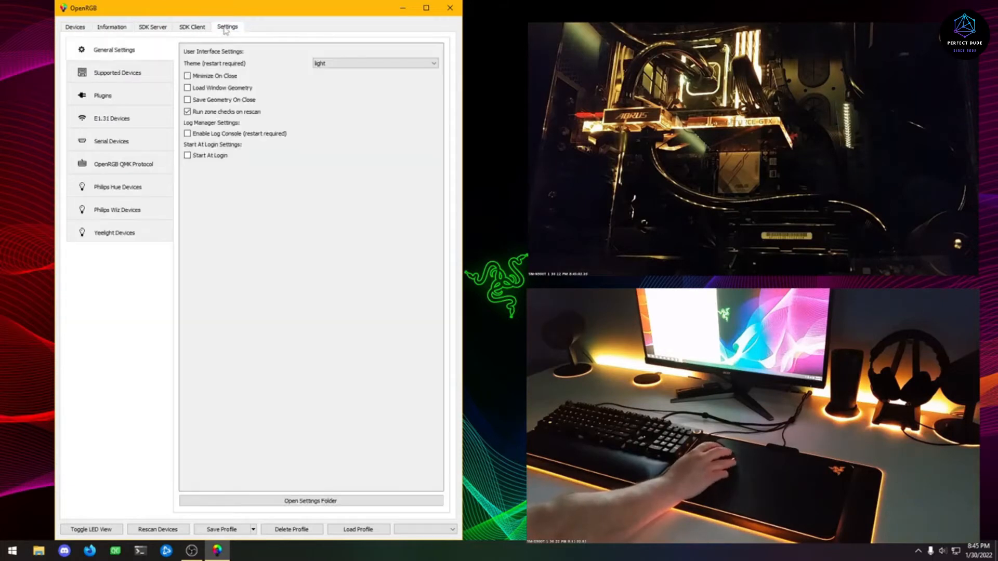
left_click(87, 98)
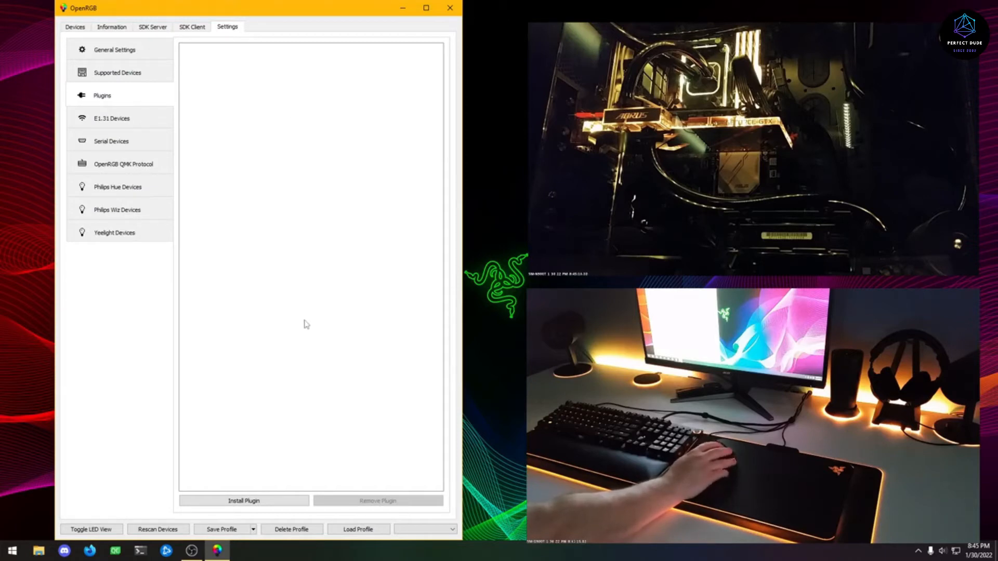
left_click(91, 553)
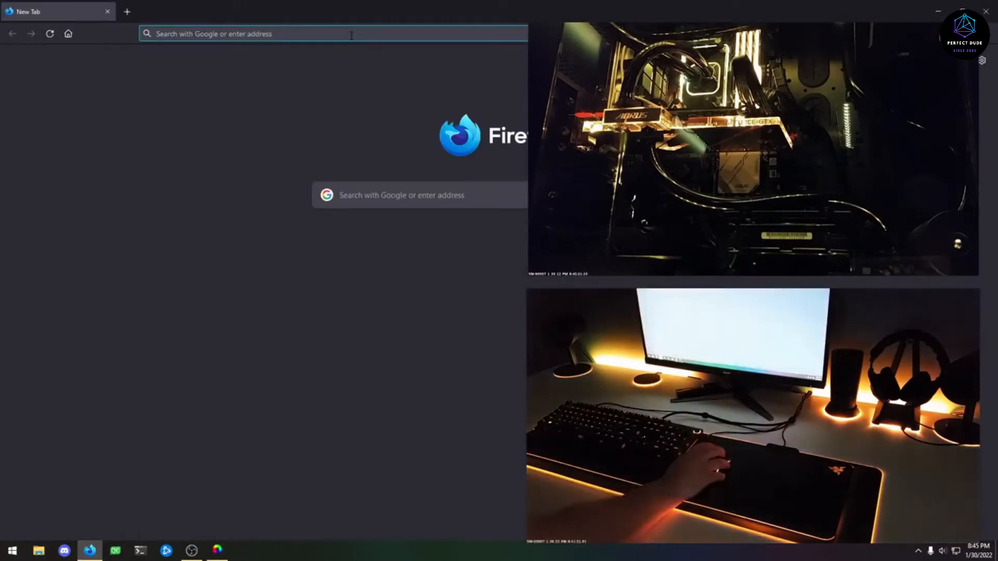
type("http")
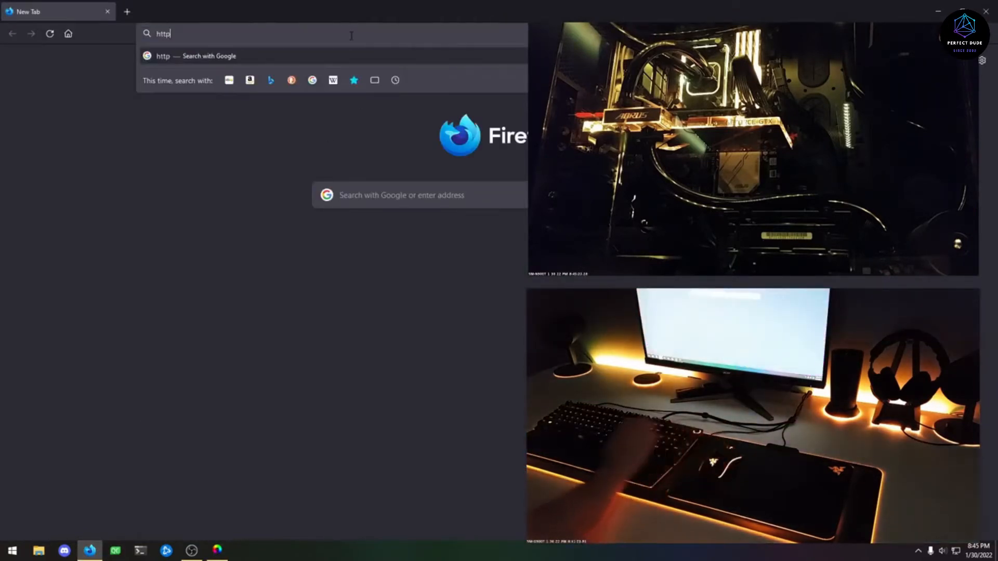
type("s://git")
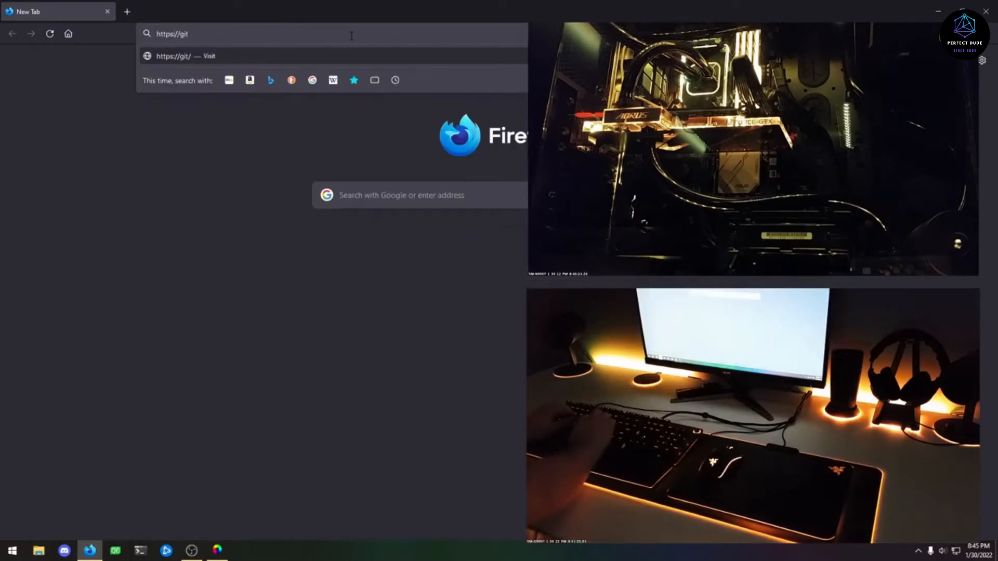
type("lab.com/")
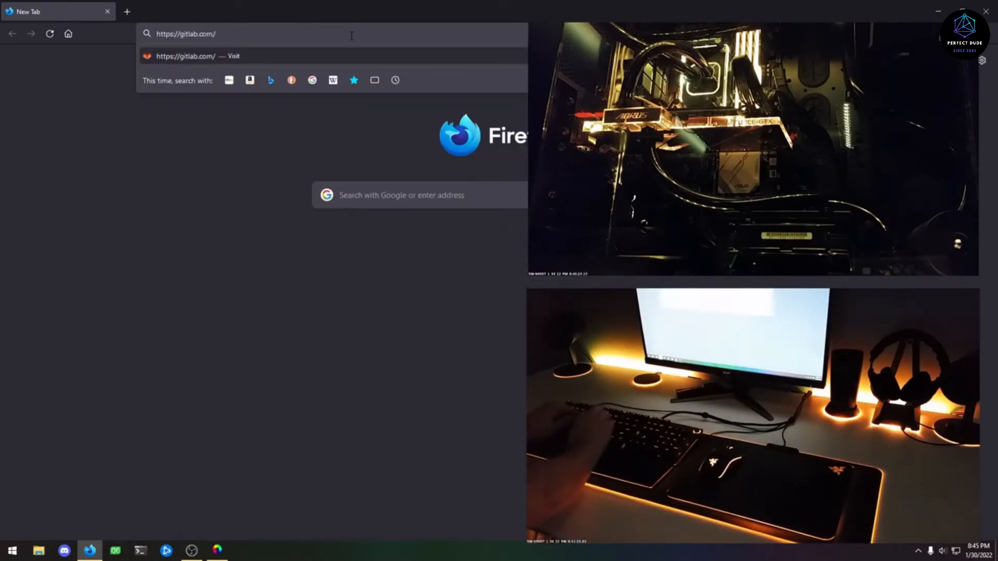
type("OpenRGBD")
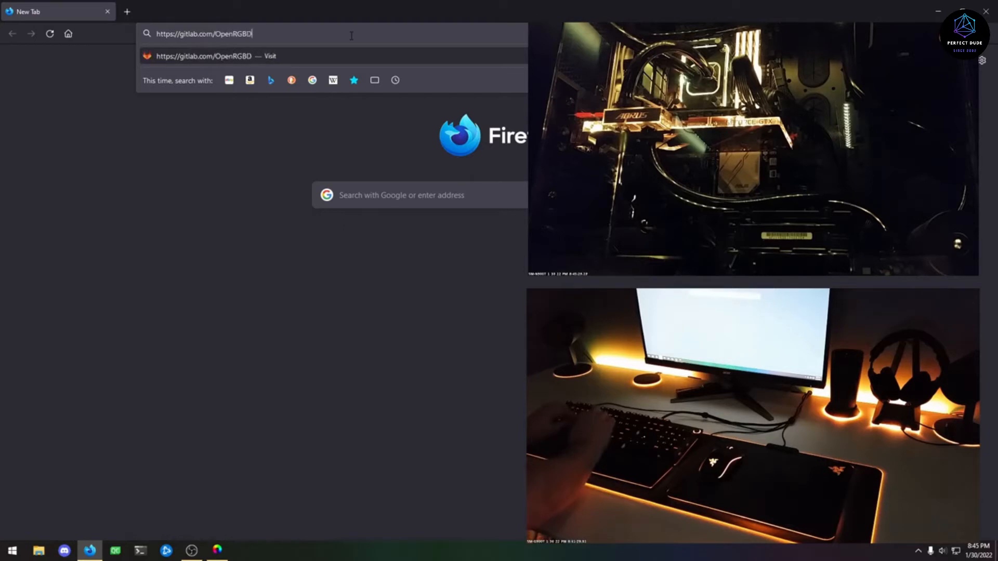
type("evelopers/OpenRGBEffectsPlugin")
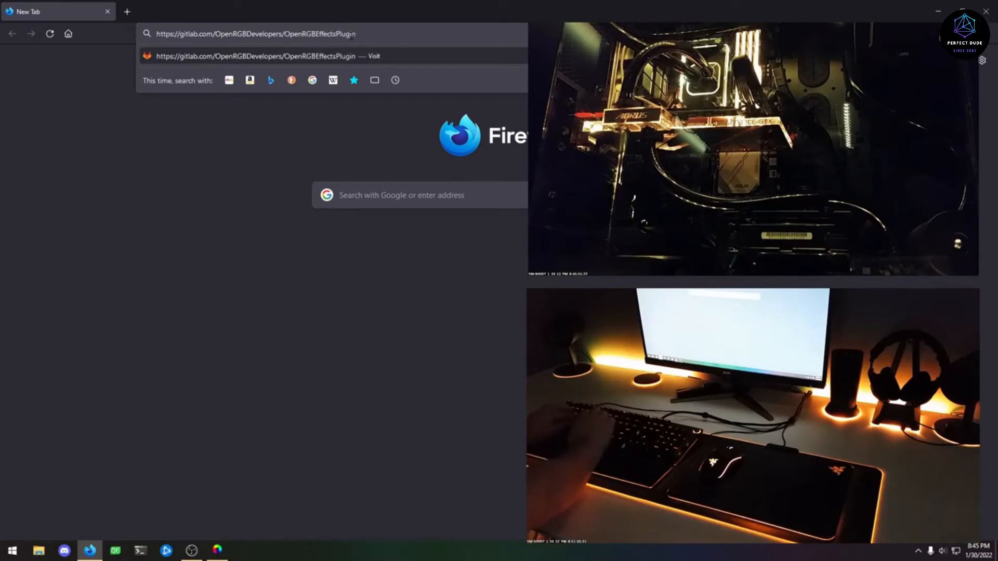
key("Return")
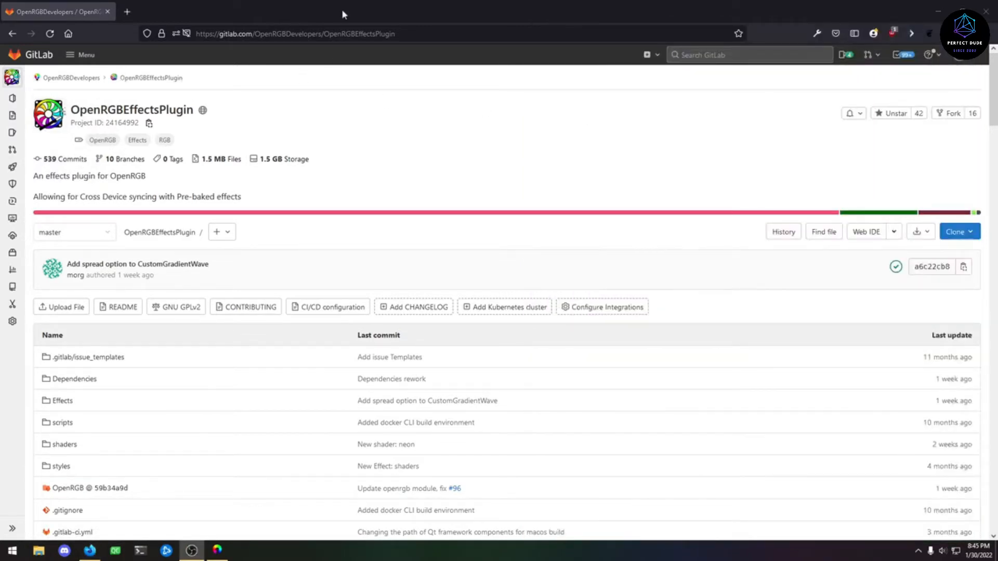
Step: Open the build pipeline of the latest OpenRGBEffectsPlugin commit and go to its Windows 64 job
left_click(342, 15)
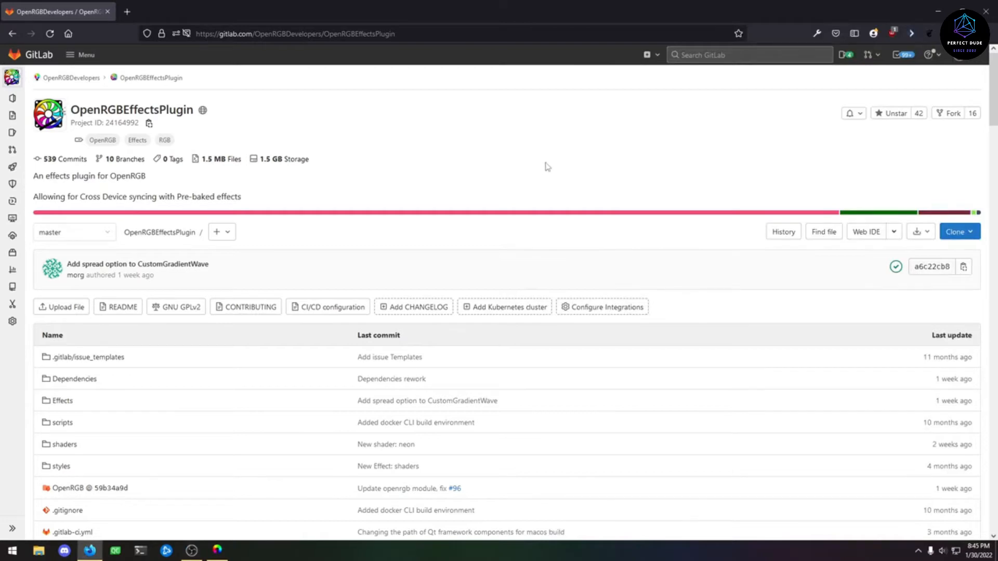
scroll(418, 214, "down", 1)
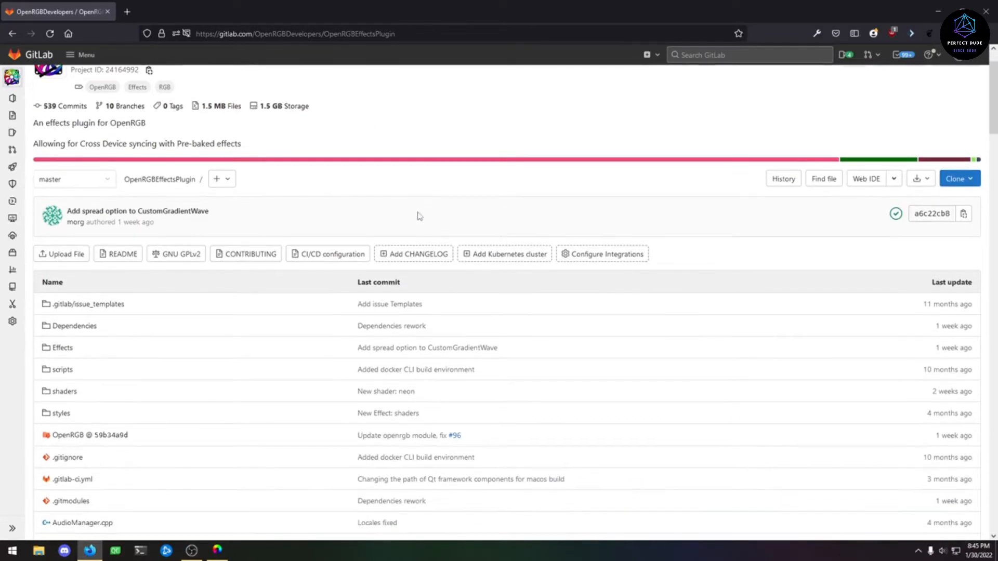
scroll(414, 225, "up", 1)
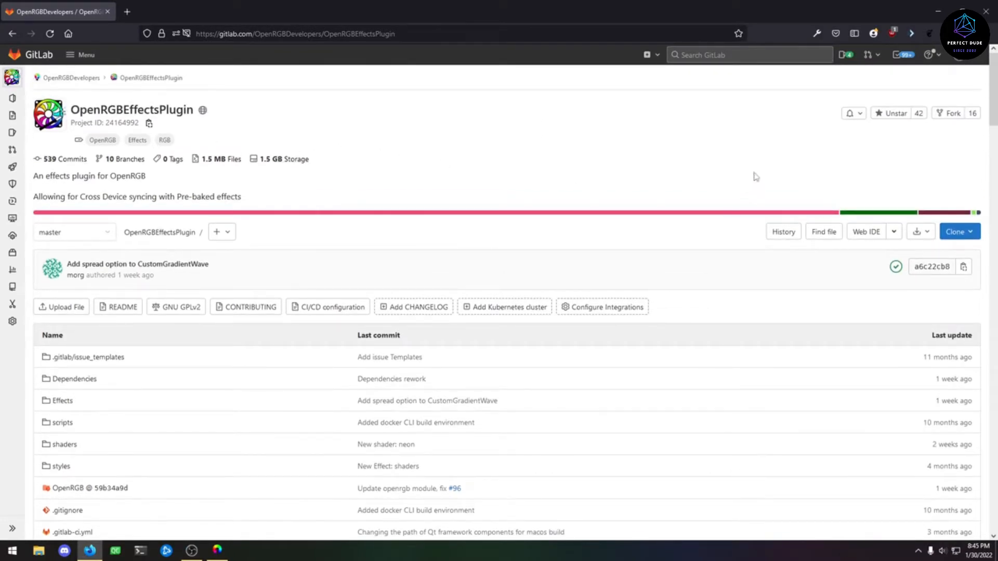
left_click(896, 268)
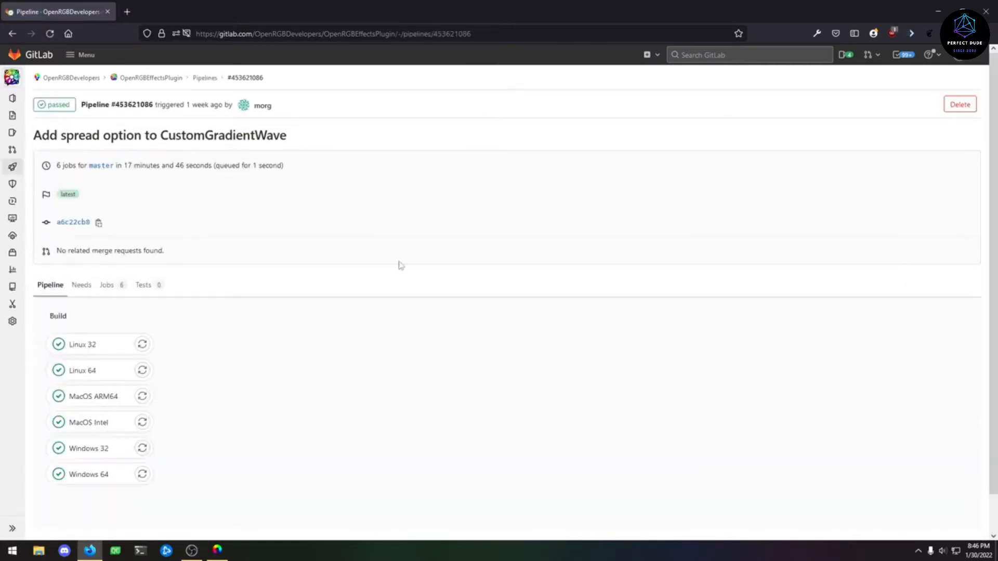
scroll(310, 267, "down", 1)
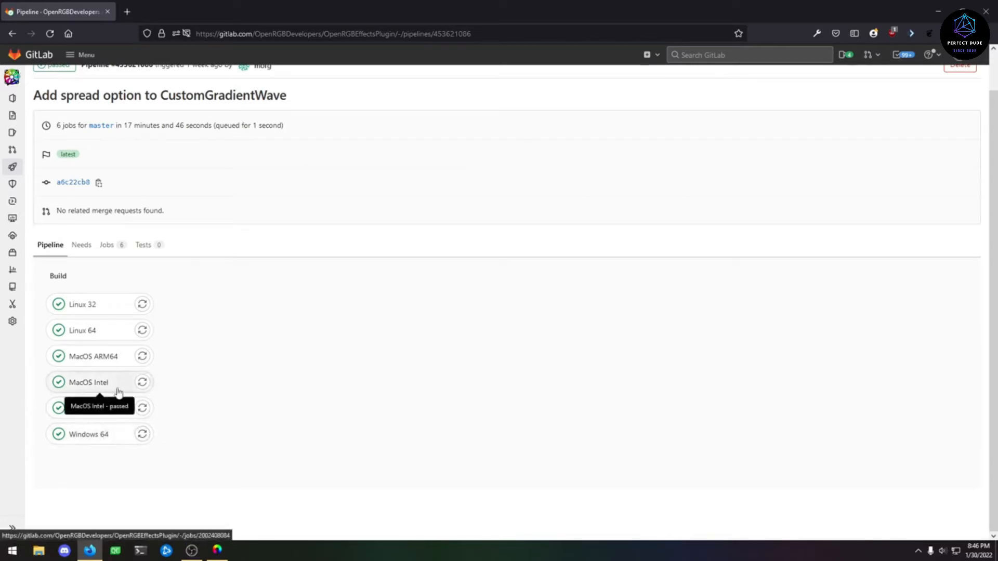
left_click(78, 436)
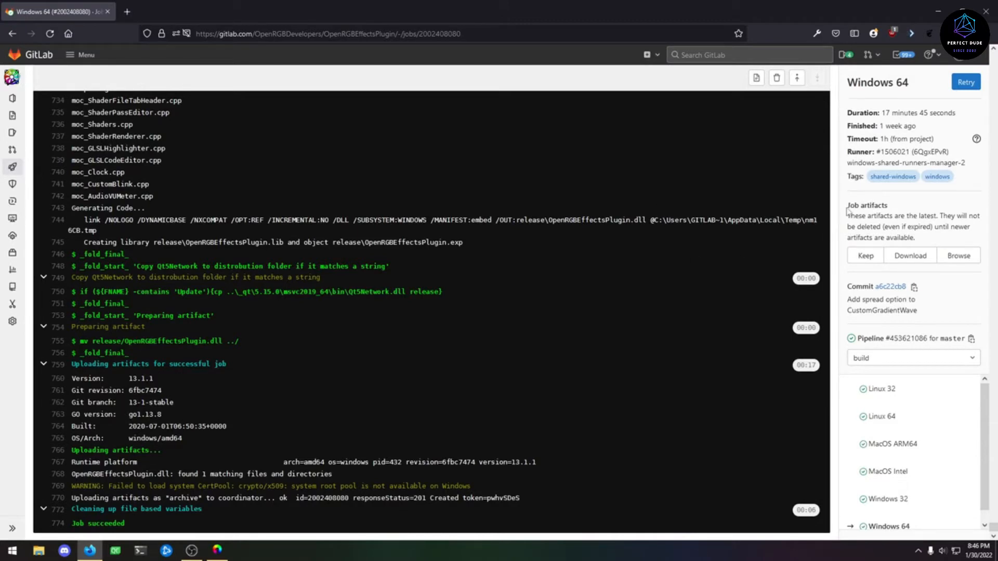
Step: Download the Windows 64 job artifacts, extract OpenRGBEffectsPlugin.dll from the zip into the Downloads folder, and close the windows
left_click_drag(846, 208, 893, 206)
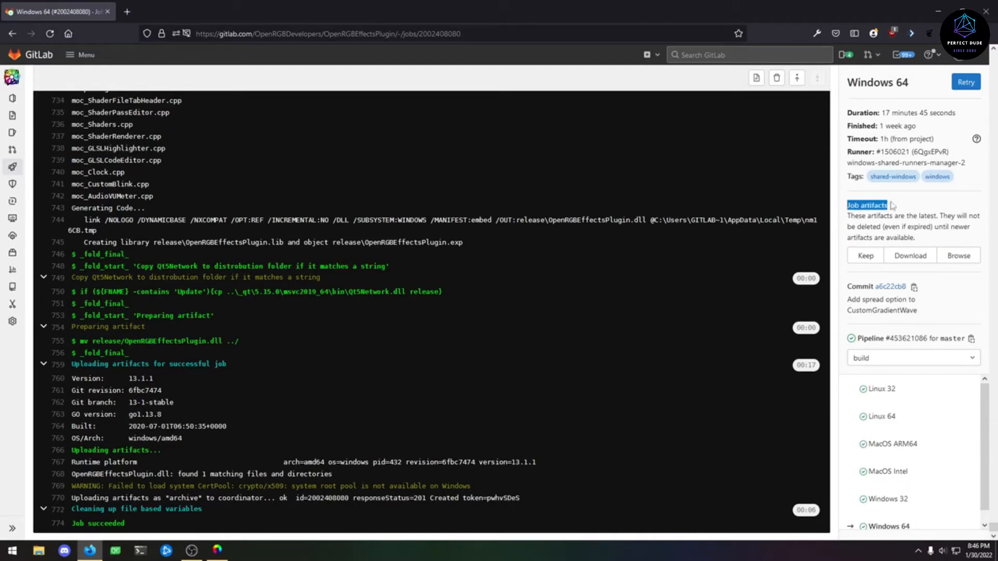
left_click(910, 260)
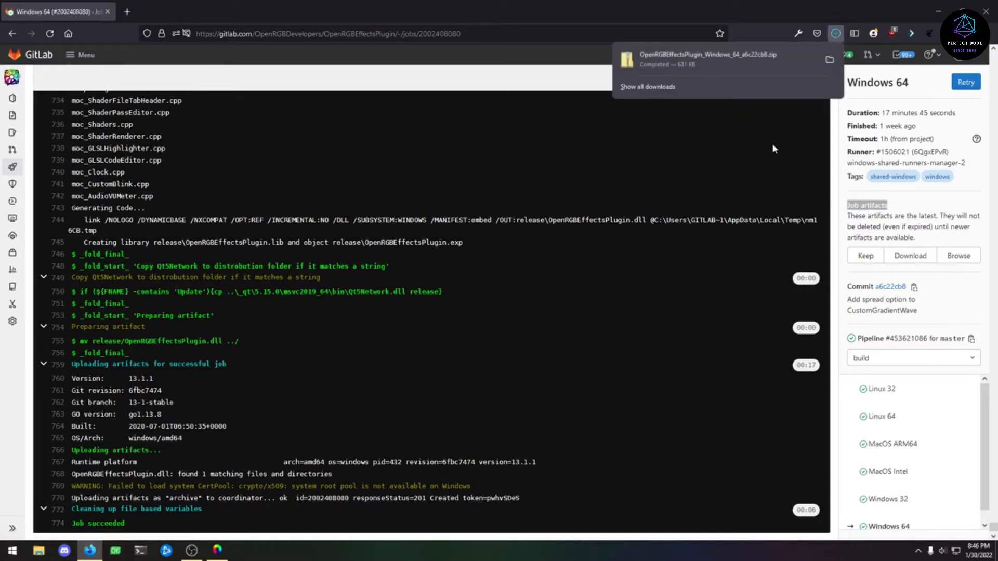
left_click(707, 59)
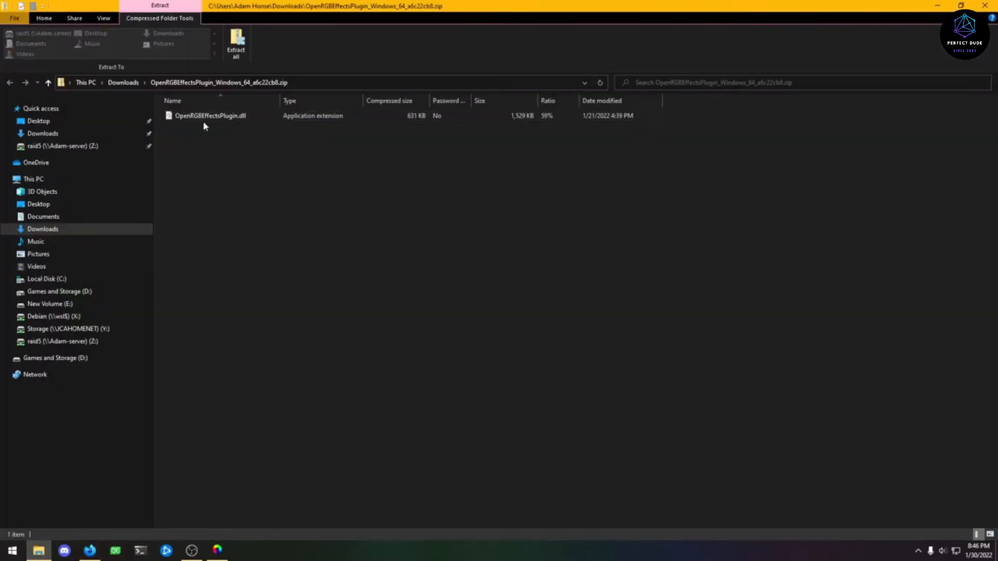
left_click(202, 117)
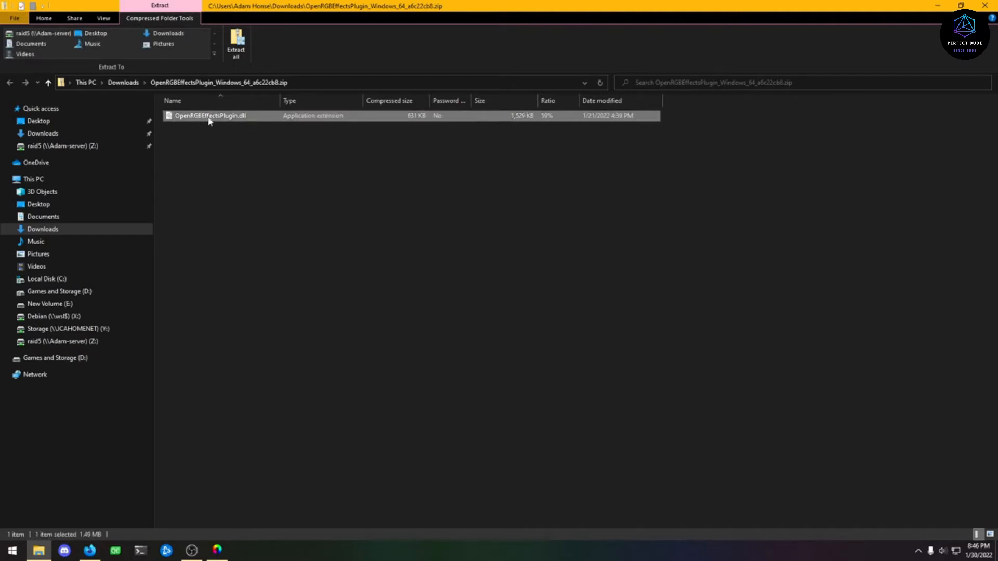
left_click_drag(208, 118, 29, 134)
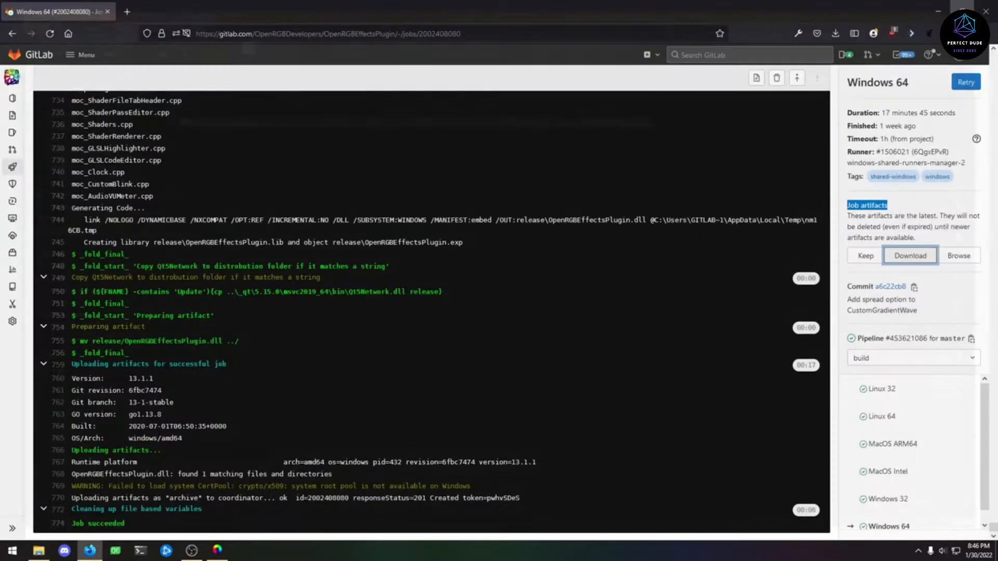
left_click(985, 5)
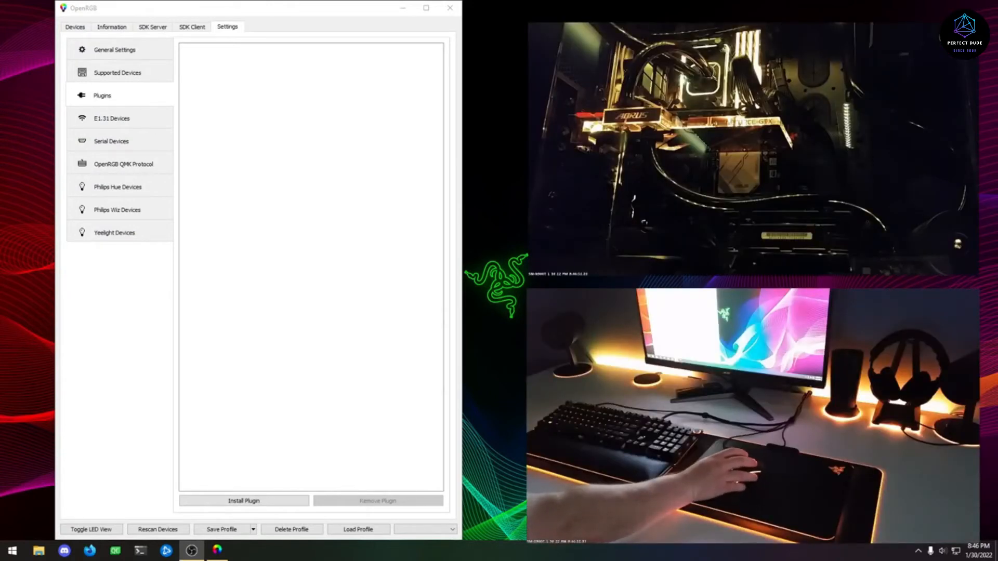
Step: Install OpenRGBEffectsPlugin.dll from the Downloads folder as an OpenRGB plugin and select its entry in the plugin list
left_click(190, 136)
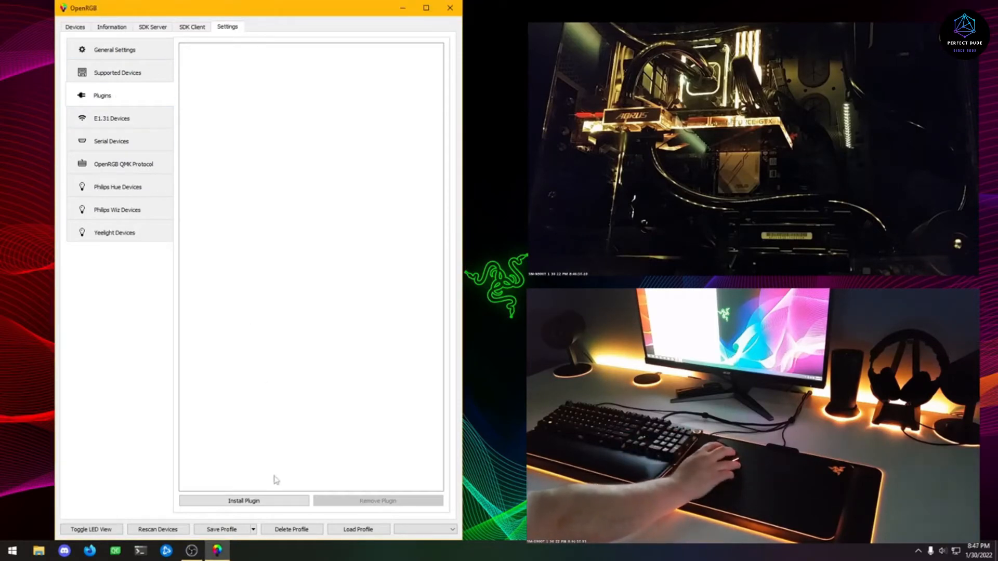
left_click(260, 502)
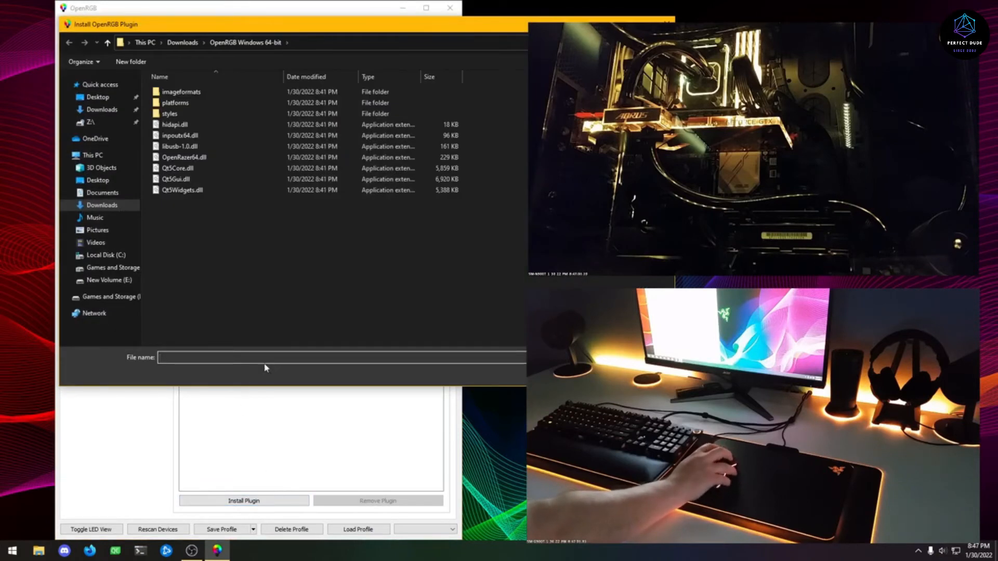
left_click_drag(340, 25, 289, 35)
left_click(39, 120)
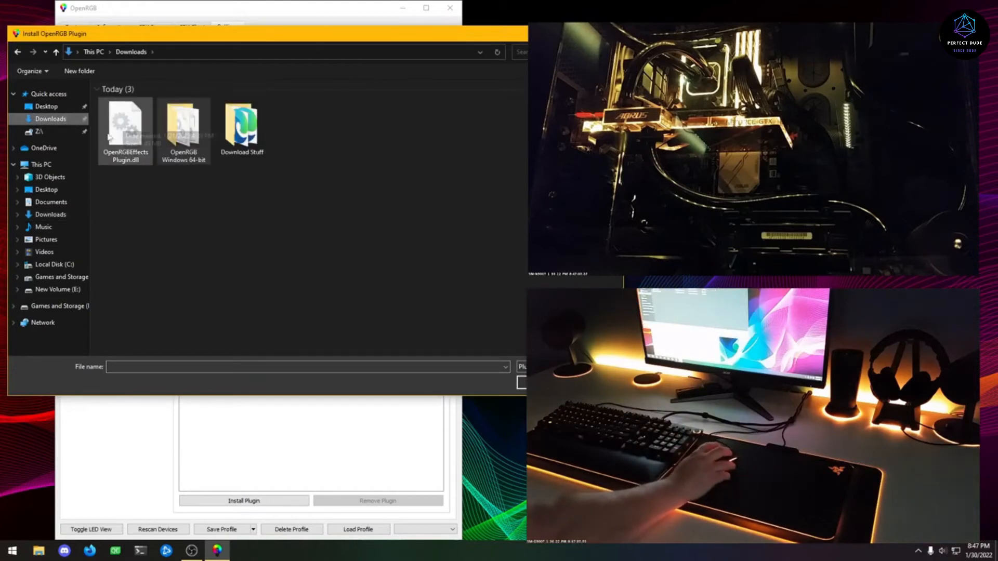
left_click(116, 156)
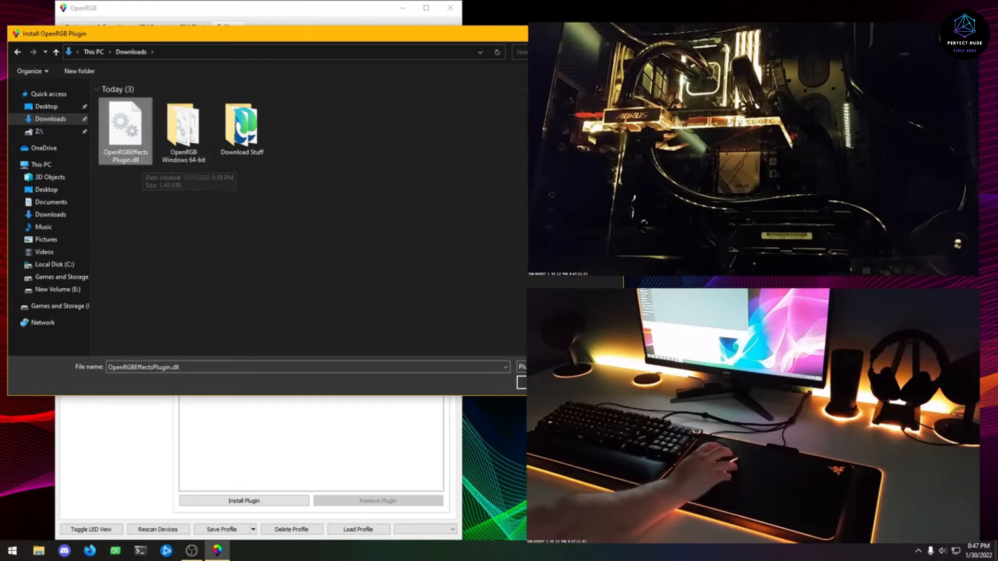
key("Return")
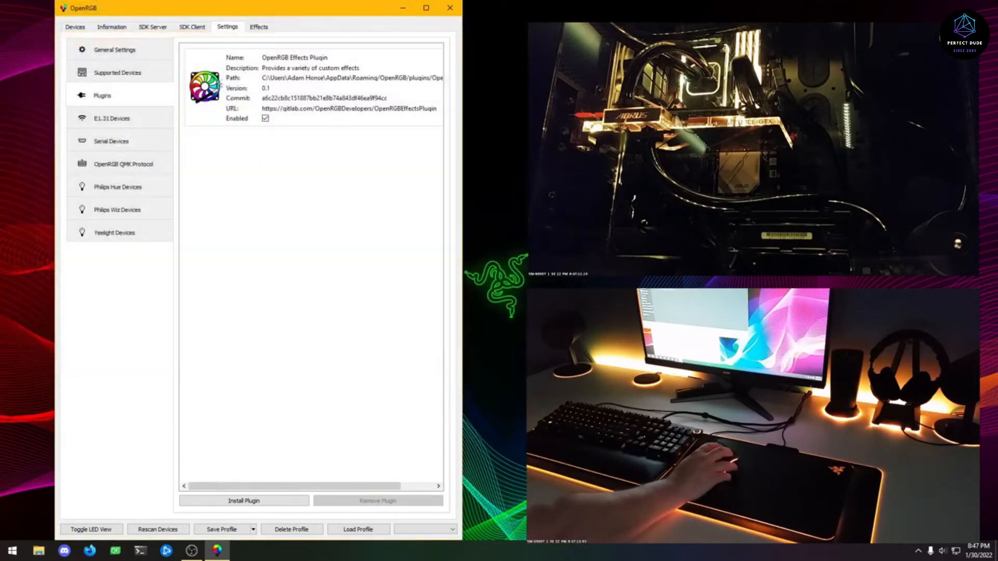
left_click(283, 123)
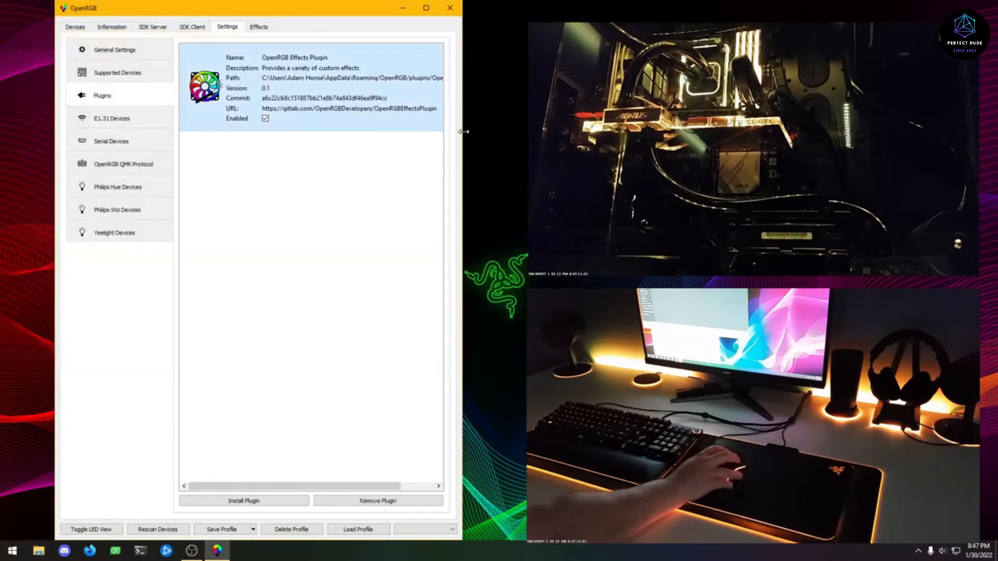
Step: Widen the OpenRGB window on both sides so the plugin details fit, and open the effects page
left_click_drag(463, 131, 510, 132)
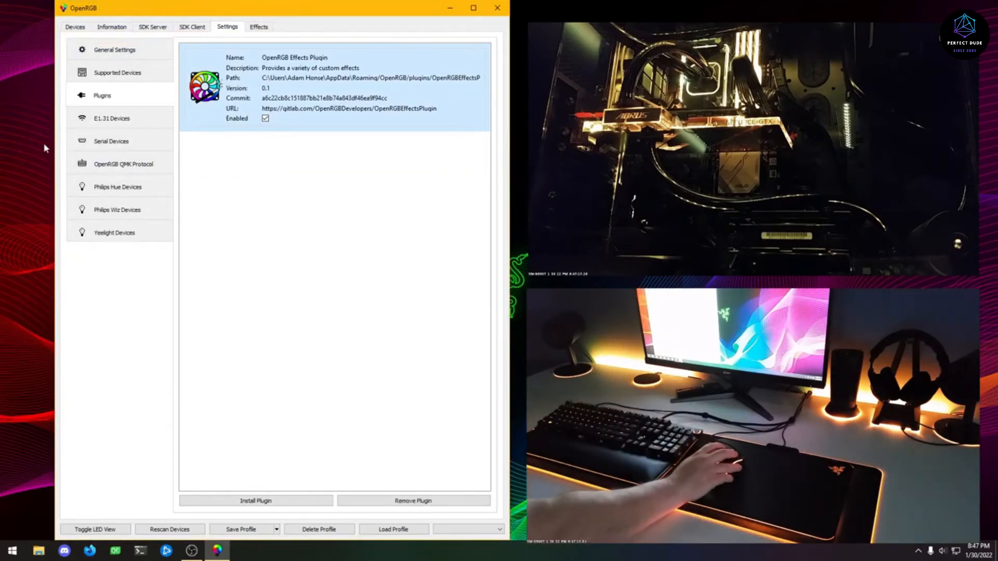
left_click_drag(54, 148, 3, 146)
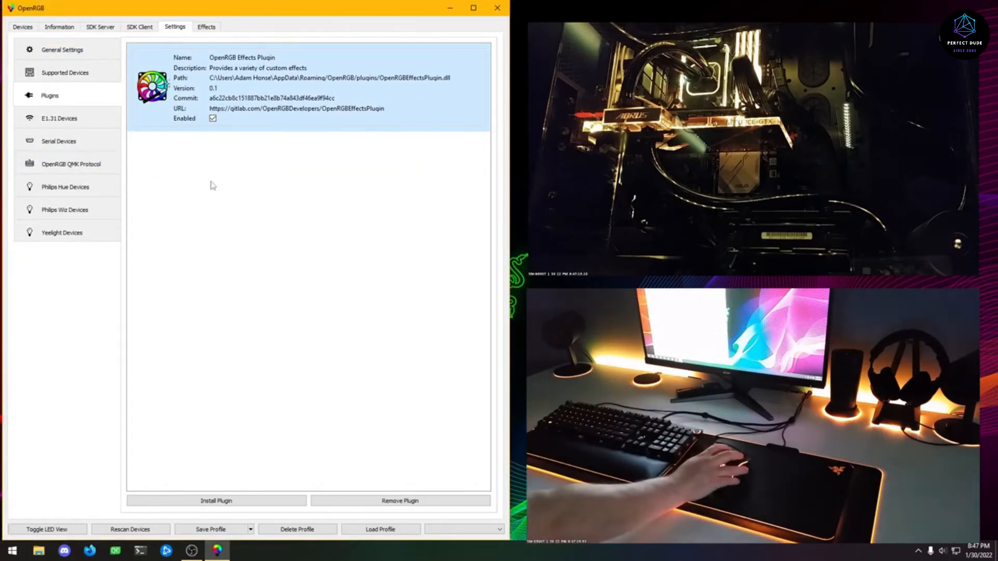
left_click(206, 28)
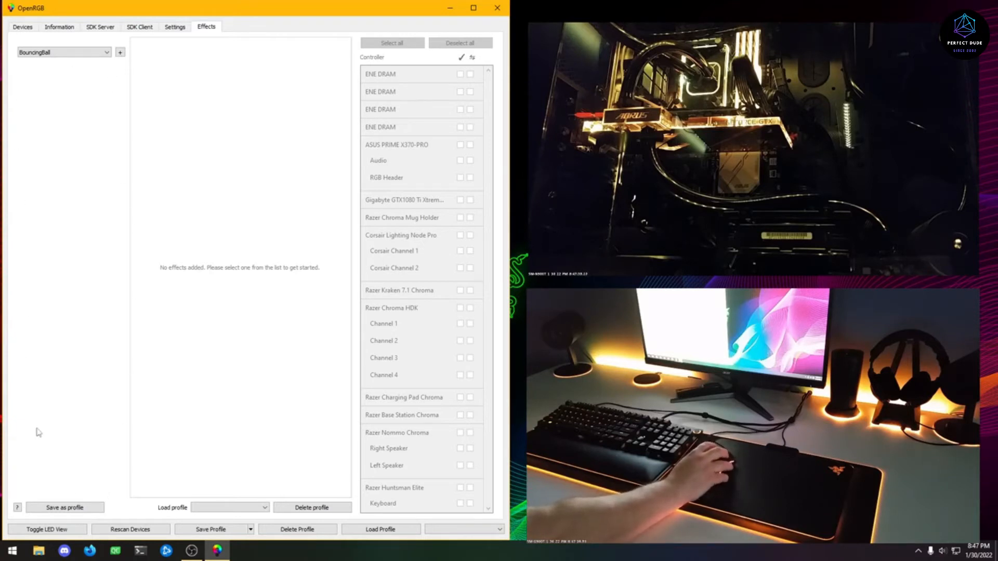
Step: Choose RainbowWave from the available effects and add it to the effect list
left_click(81, 54)
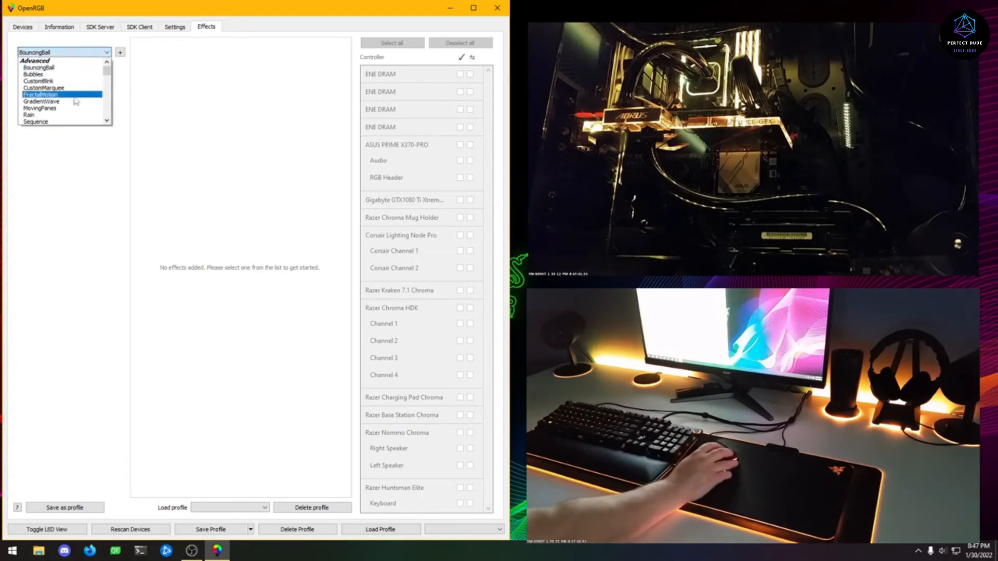
left_click(79, 53)
left_click(79, 52)
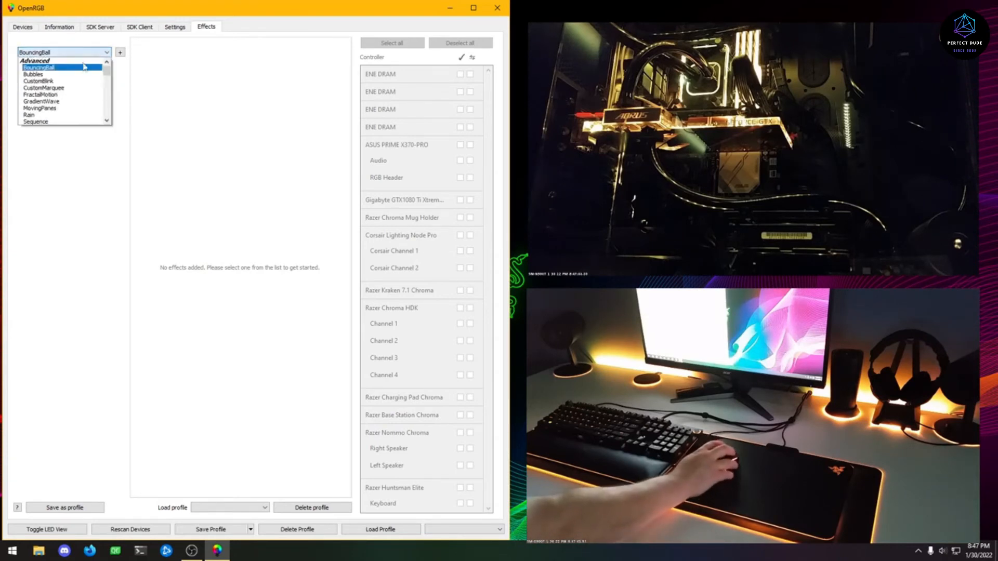
left_click_drag(106, 73, 107, 97)
right_click(107, 96)
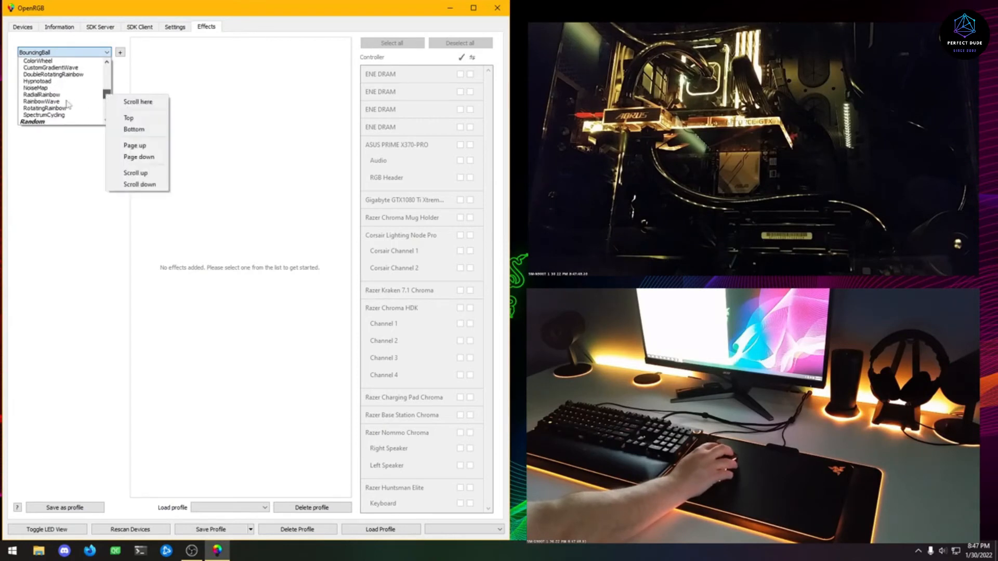
left_click(48, 102)
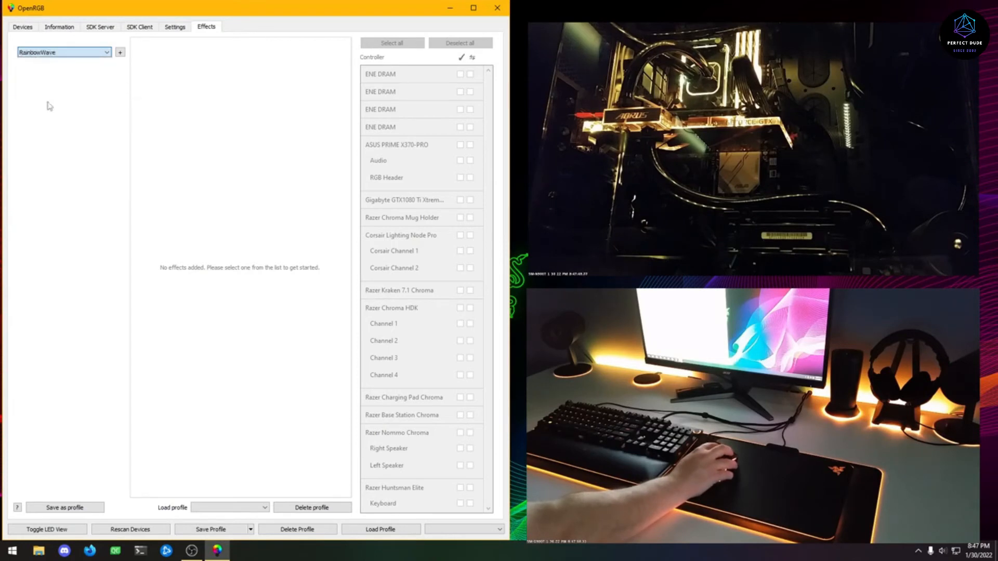
left_click(120, 53)
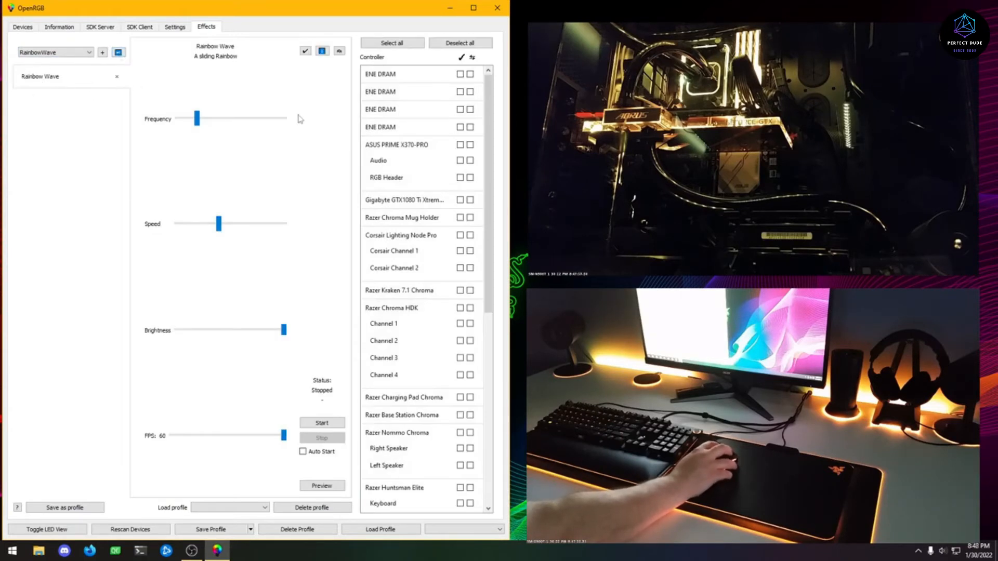
Step: Start the Rainbow Wave effect on all controllers at a reduced speed
scroll(428, 163, "down", 3)
left_click_drag(488, 281, 498, 89)
left_click(394, 44)
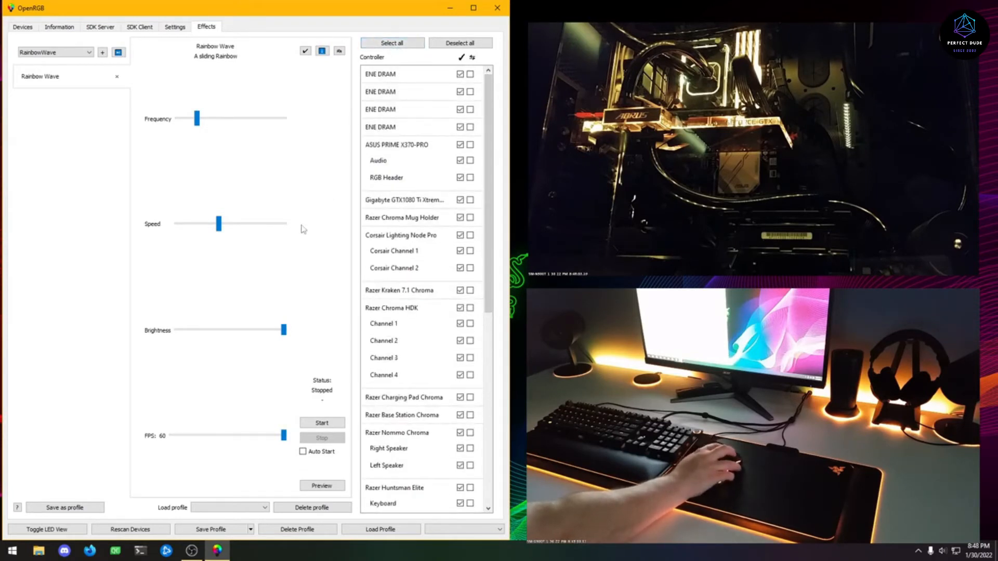
left_click_drag(219, 227, 192, 230)
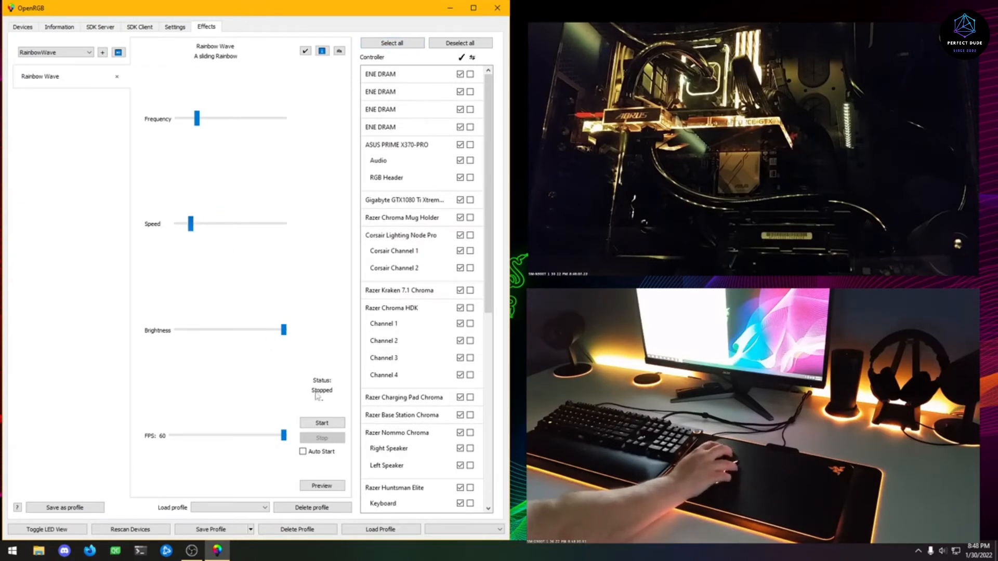
left_click(322, 428)
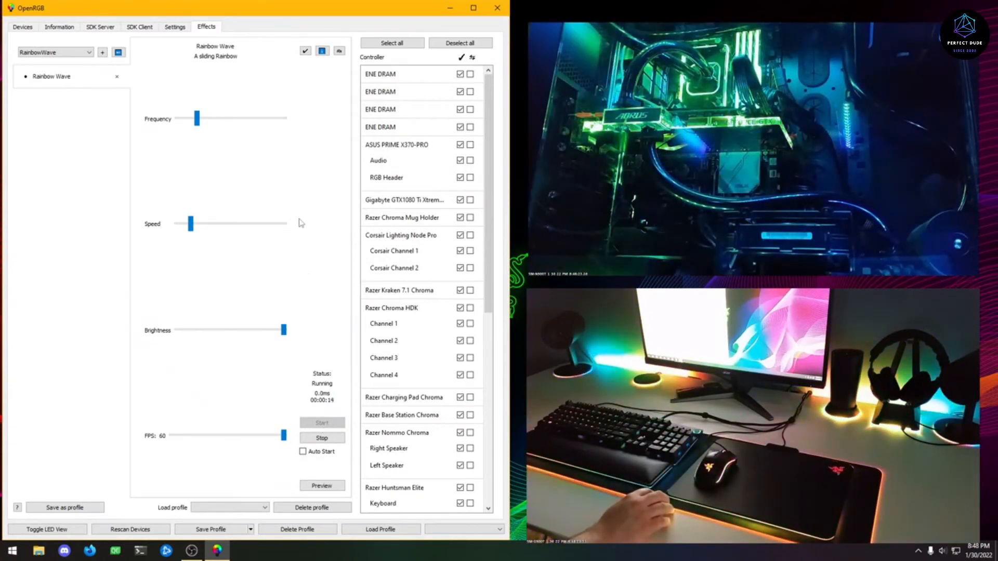
Step: Tune the running Rainbow Wave with a higher frequency, slightly lower speed and 30 FPS, briefly trying a dimmer brightness
left_click_drag(196, 122, 258, 126)
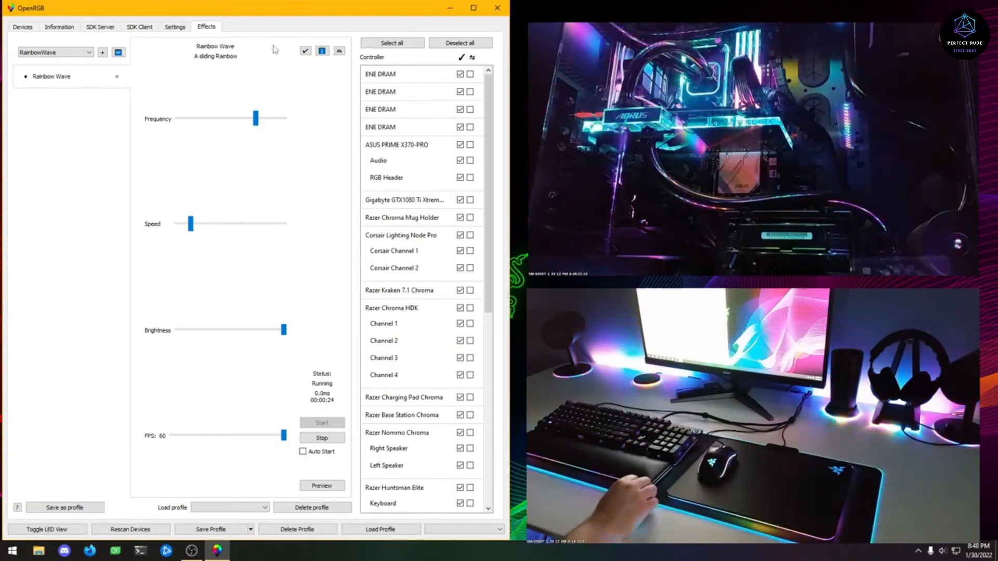
mouse_move(193, 223)
left_mouse_down()
mouse_move(261, 229)
mouse_move(155, 242)
mouse_move(186, 224)
left_mouse_up()
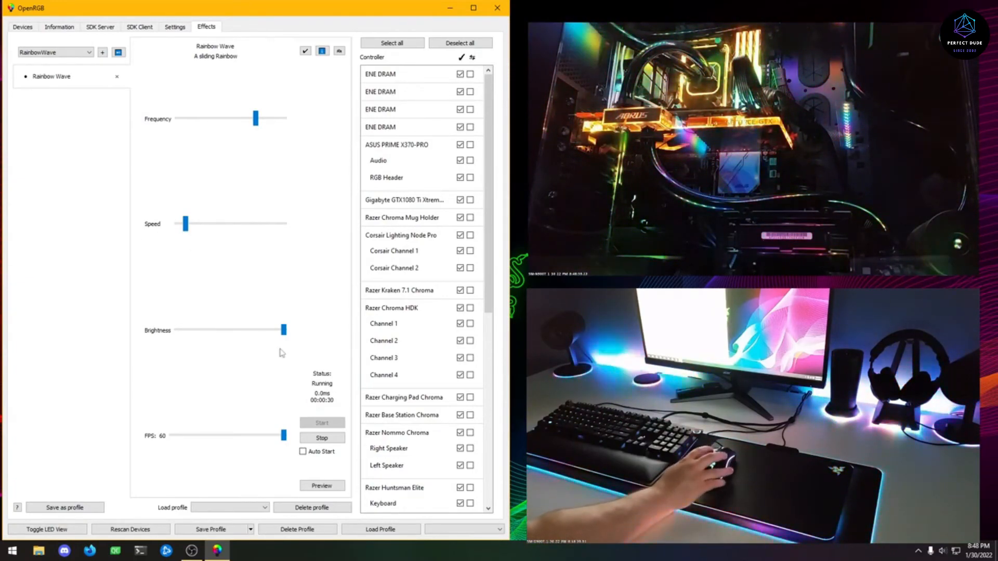
left_click_drag(283, 330, 181, 335)
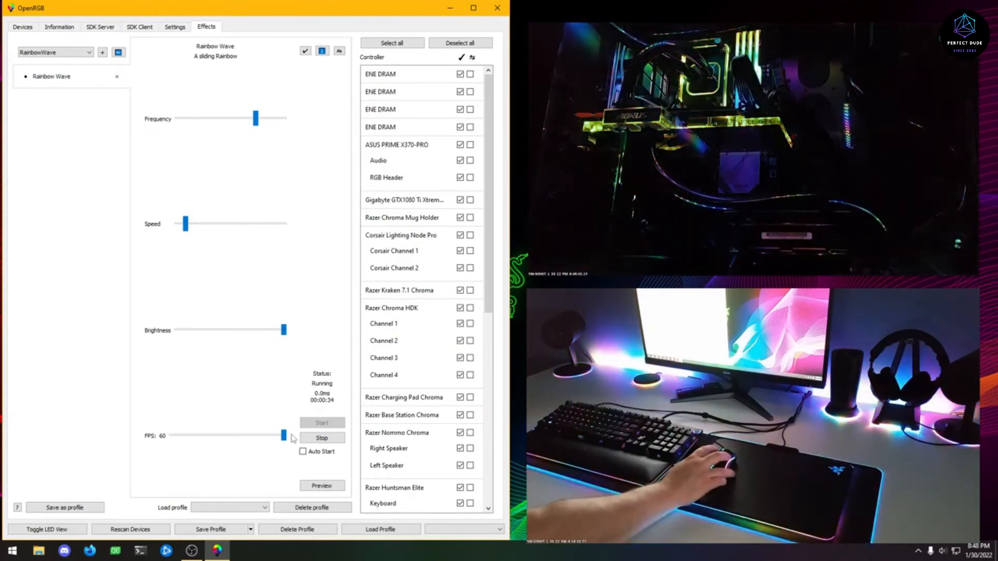
left_click_drag(285, 441, 265, 442)
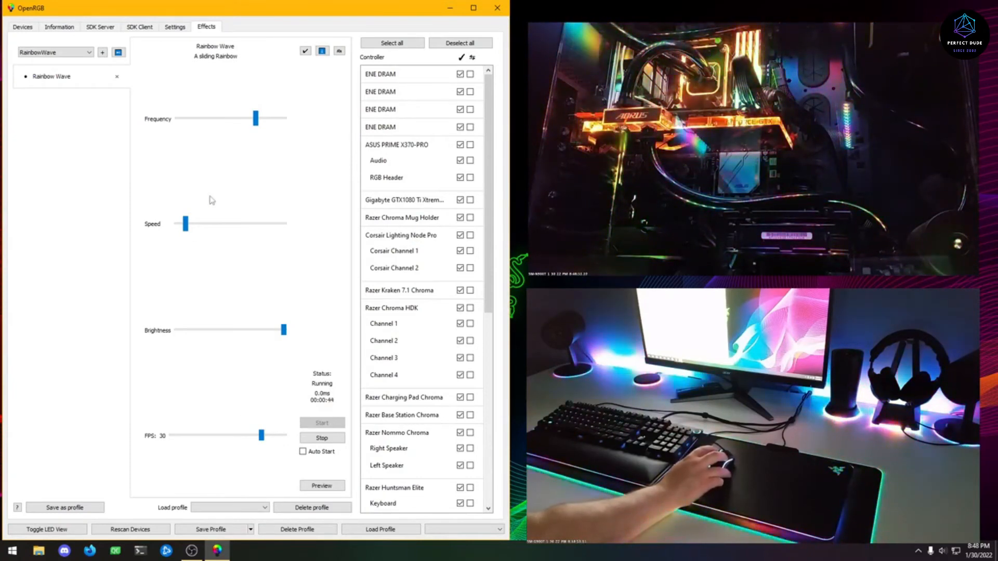
Step: Stop and remove the Rainbow Wave effect and add the Visor effect in its place
left_click(323, 438)
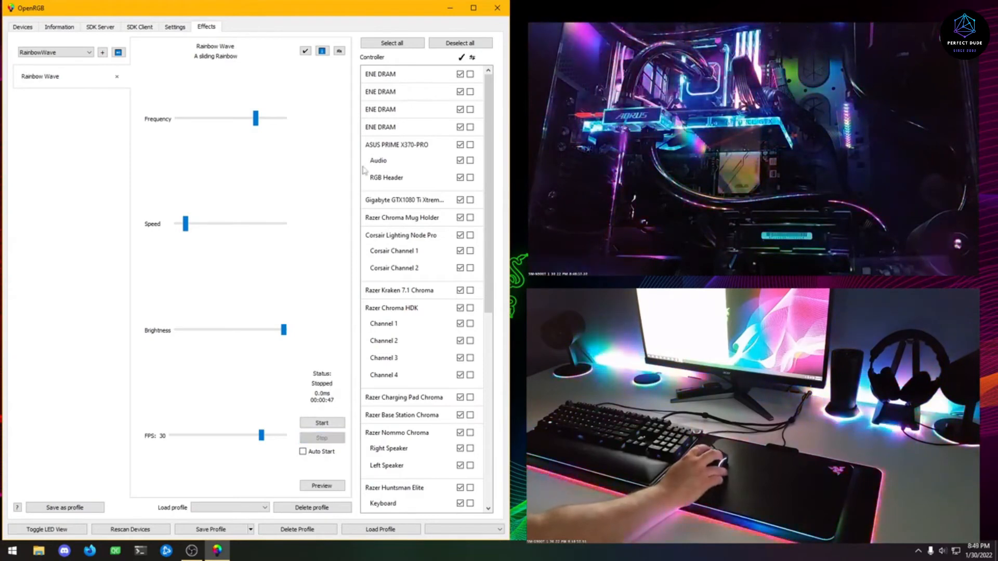
left_click(117, 77)
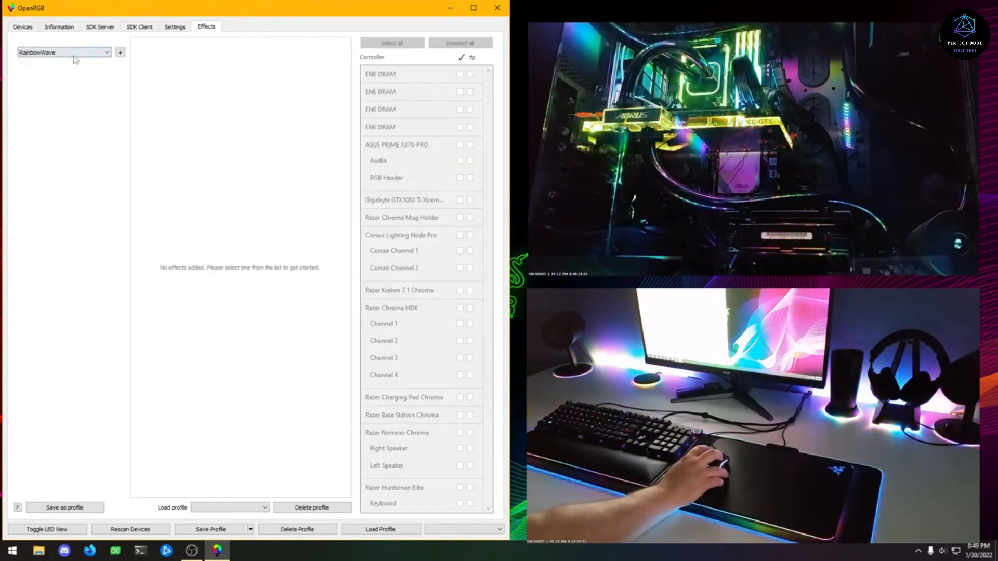
left_click(72, 52)
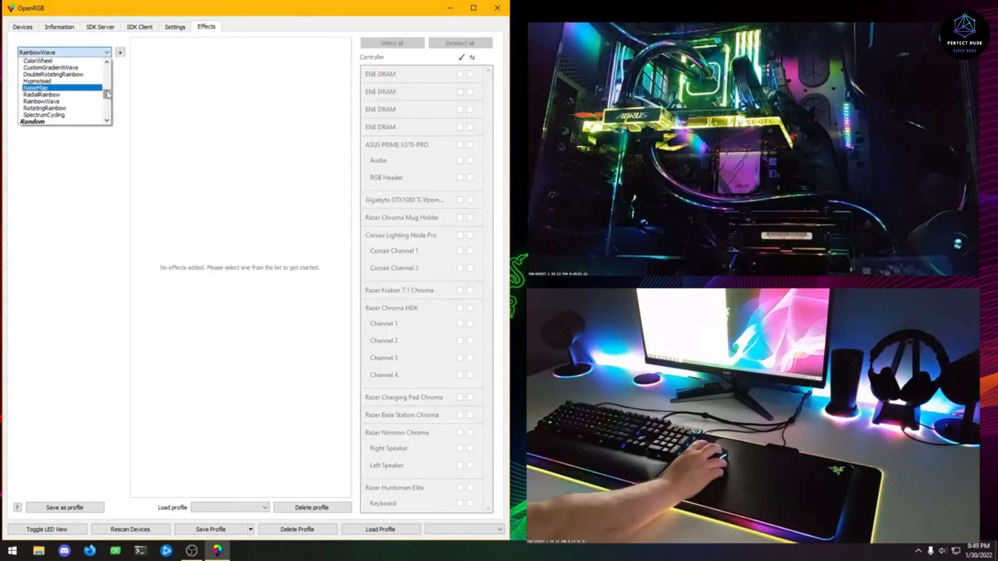
left_click_drag(107, 94, 108, 112)
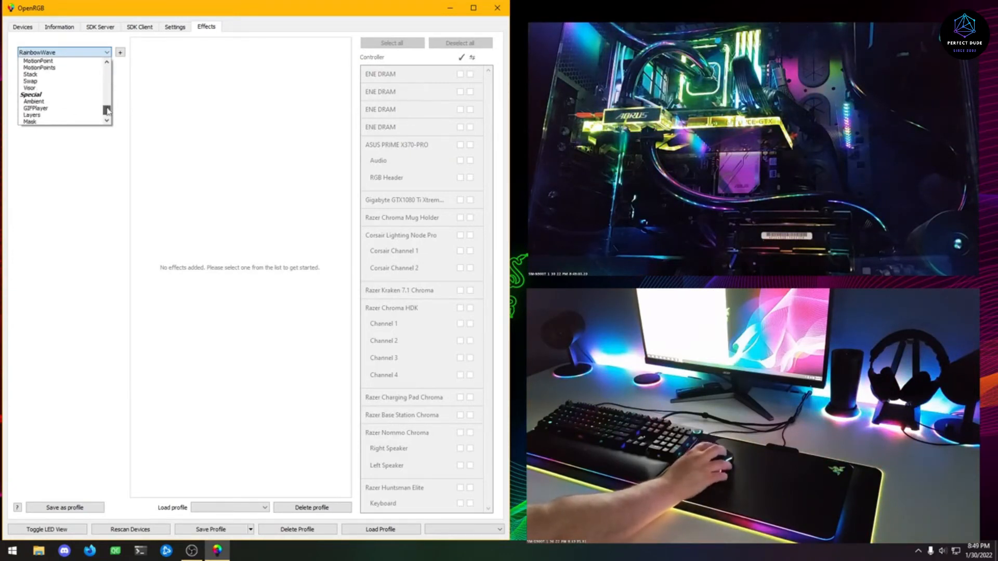
left_click(29, 86)
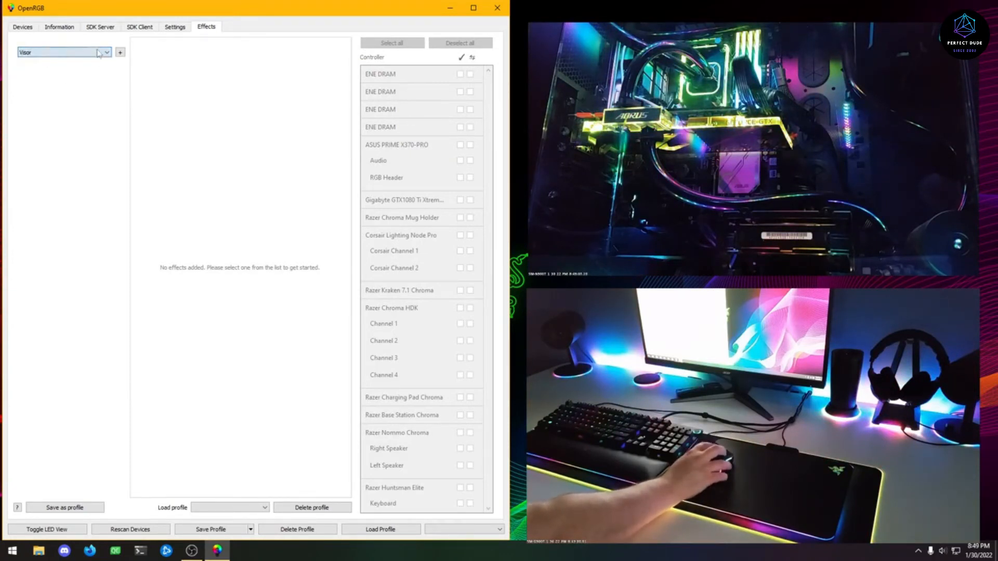
left_click(120, 52)
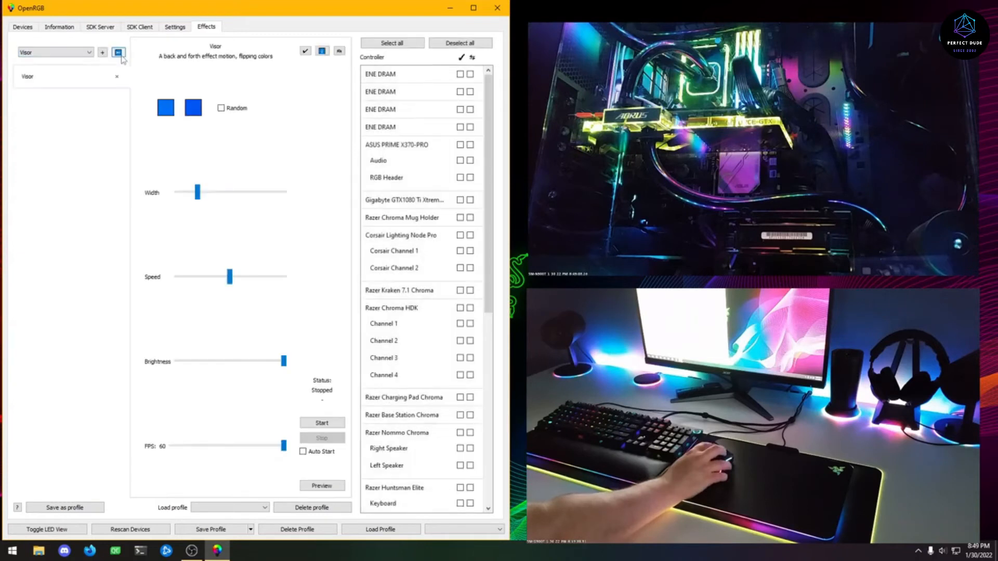
Step: Run the Visor effect on all controllers with random colours, and increase its speed and width
left_click(396, 44)
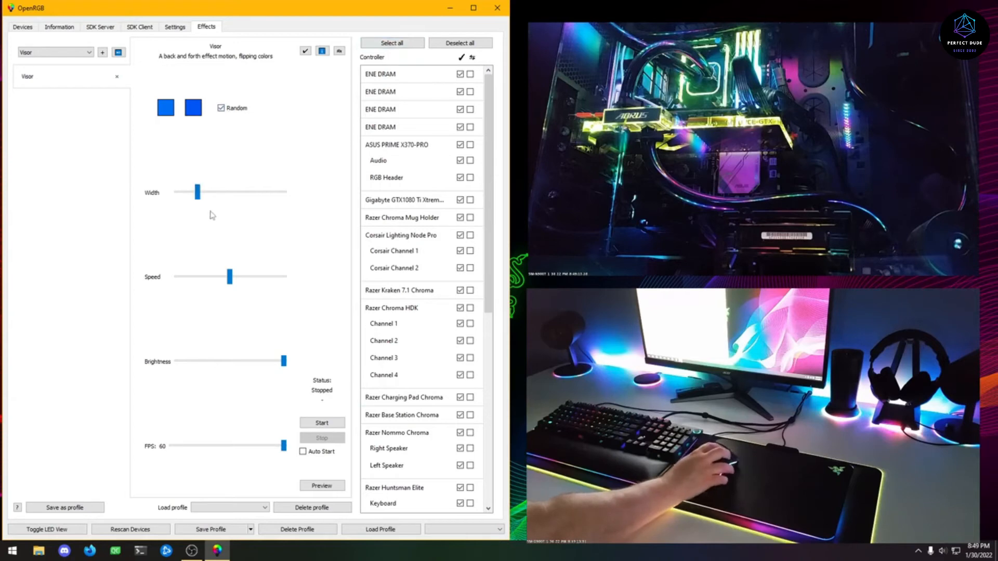
left_click(327, 422)
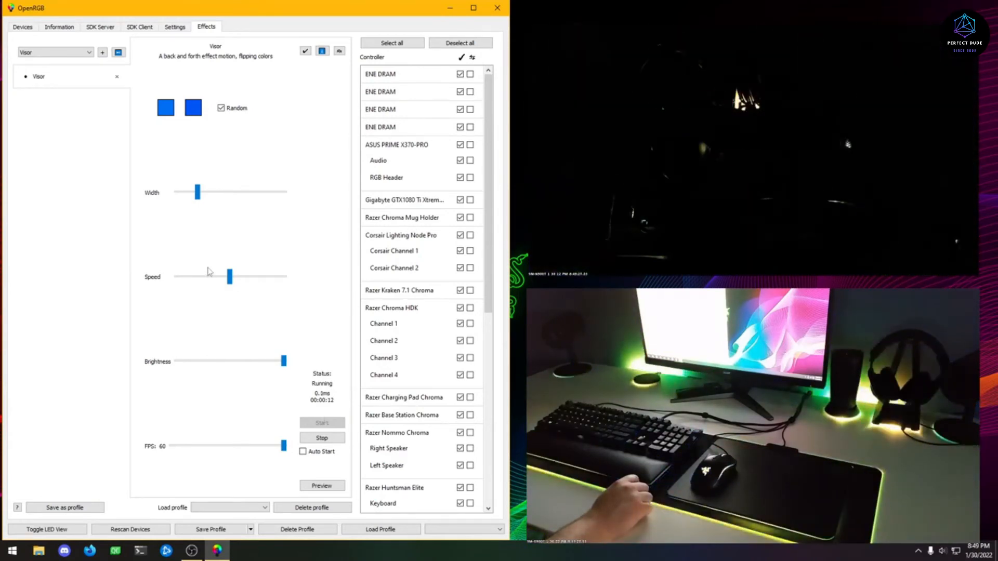
left_click_drag(229, 276, 268, 281)
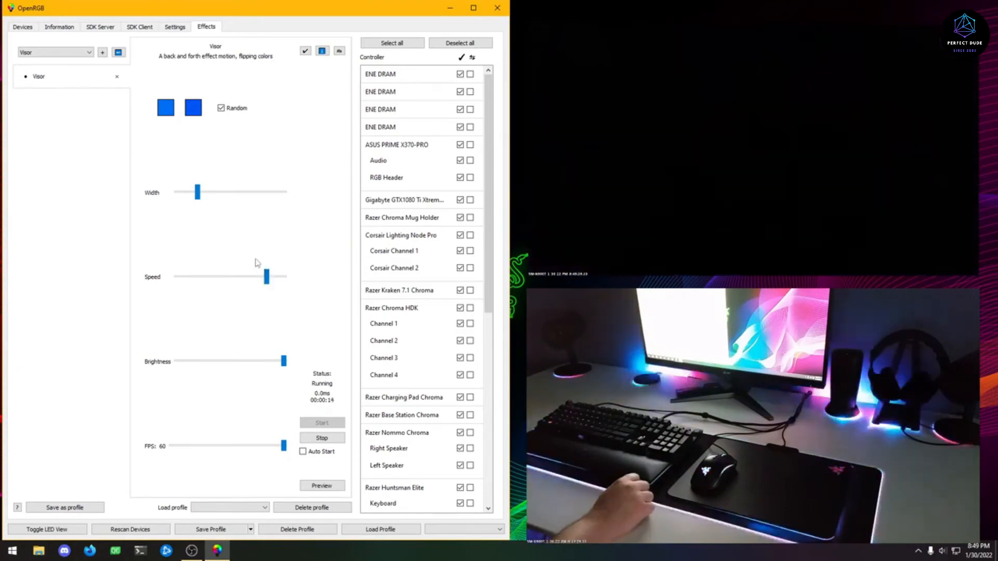
left_click_drag(198, 193, 230, 197)
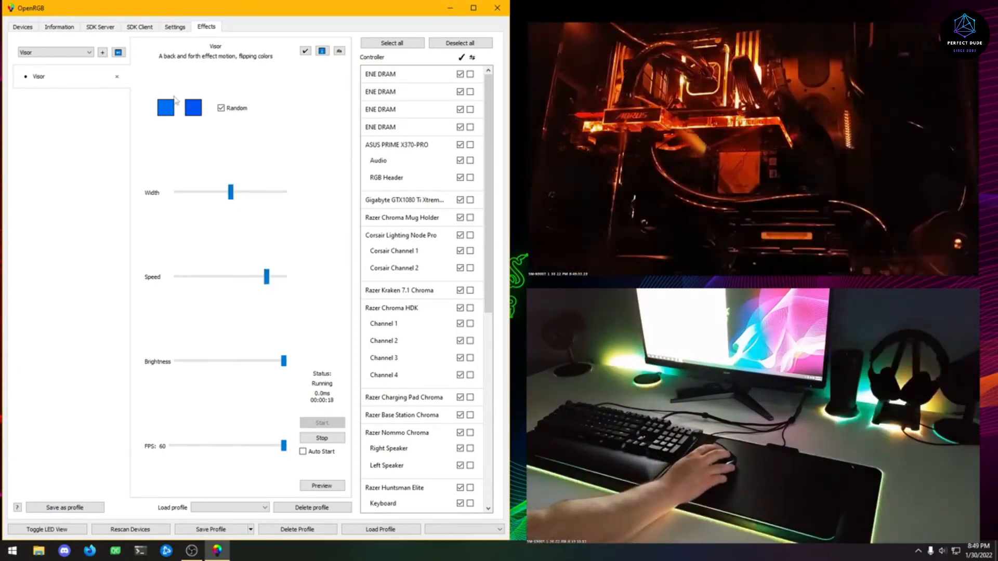
Step: Turn off random colours for the Visor effect and set its two colours to red and bright green
left_click(192, 112)
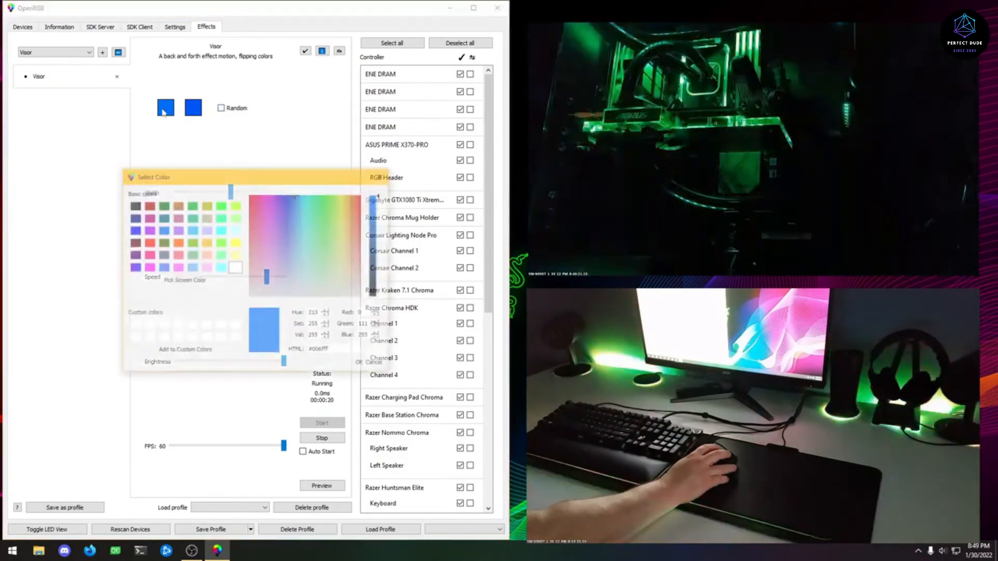
left_click(149, 243)
left_click(359, 364)
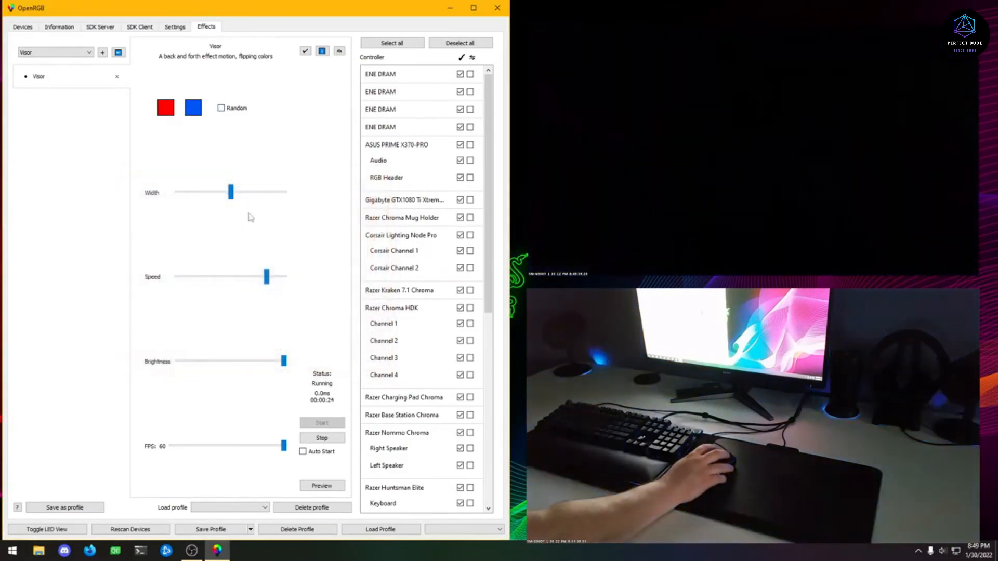
left_click(194, 112)
left_click(221, 205)
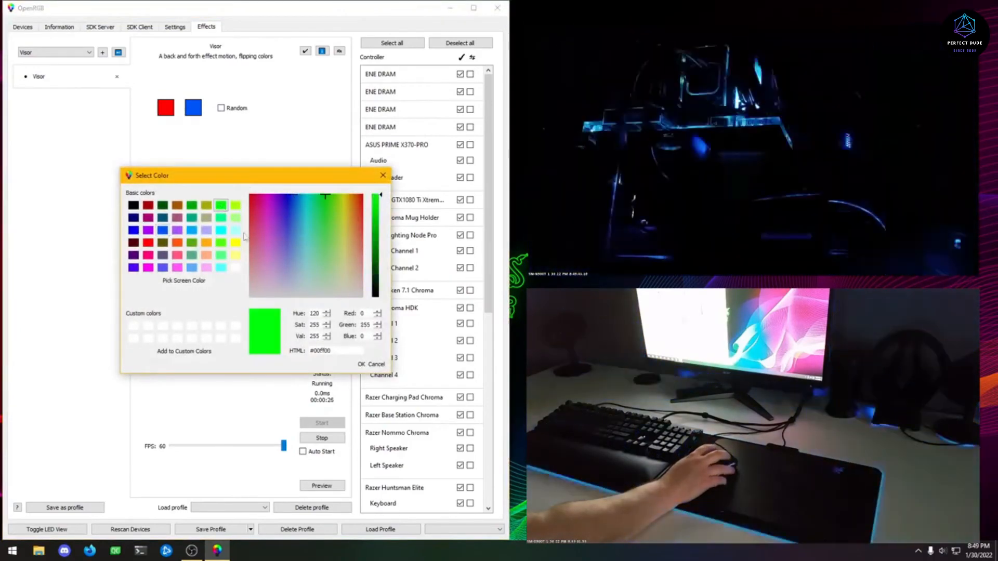
left_click(360, 365)
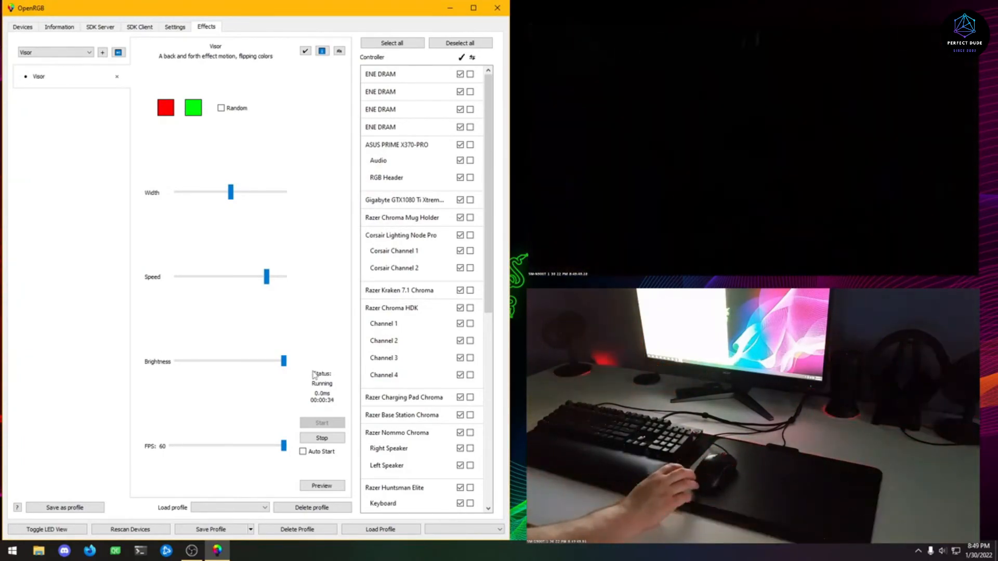
Step: Replace the Visor effect with the AudioVisualizer effect and start it
left_click(117, 76)
left_click(106, 52)
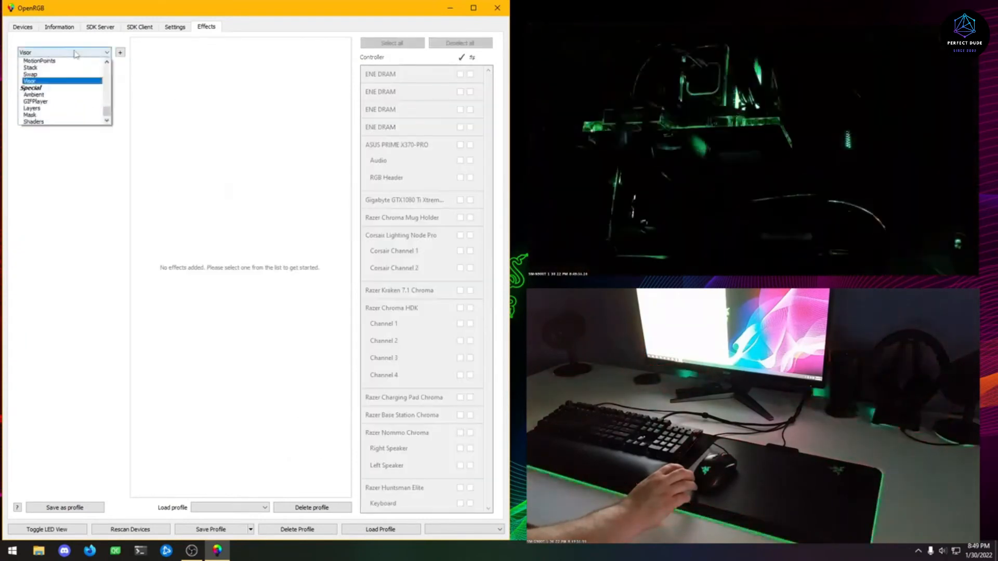
left_click(117, 139)
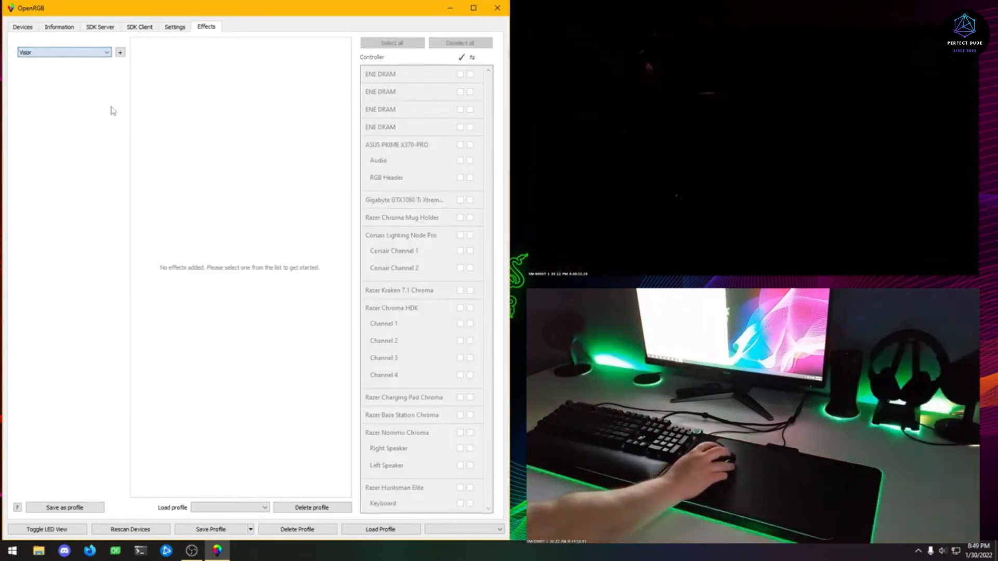
left_click(105, 52)
left_click_drag(108, 111, 108, 83)
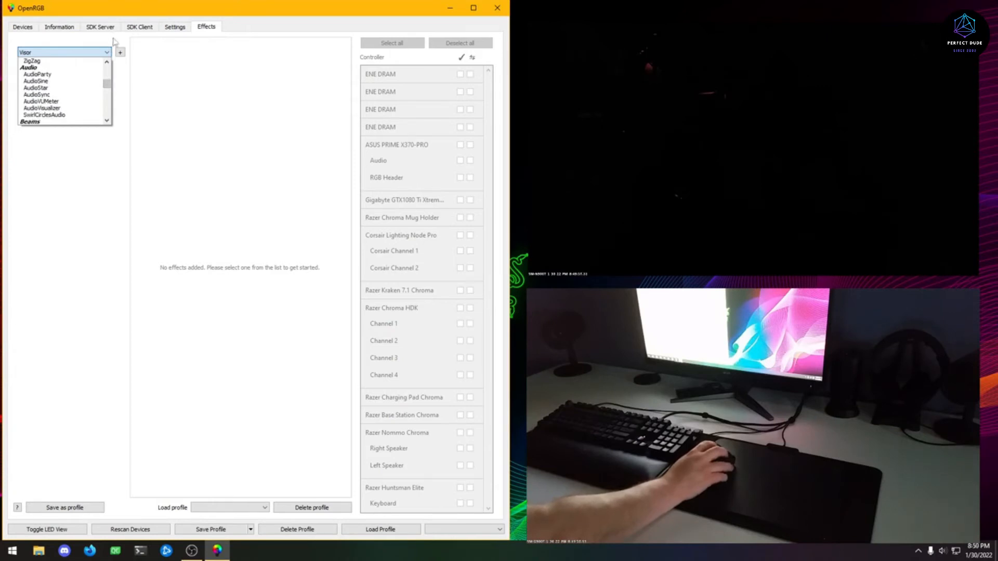
left_click(38, 108)
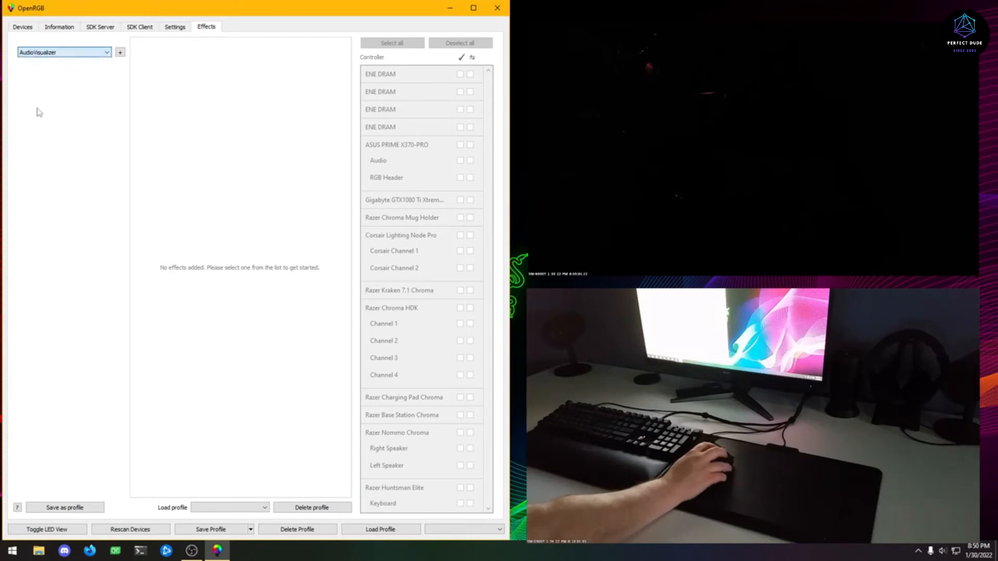
left_click(120, 53)
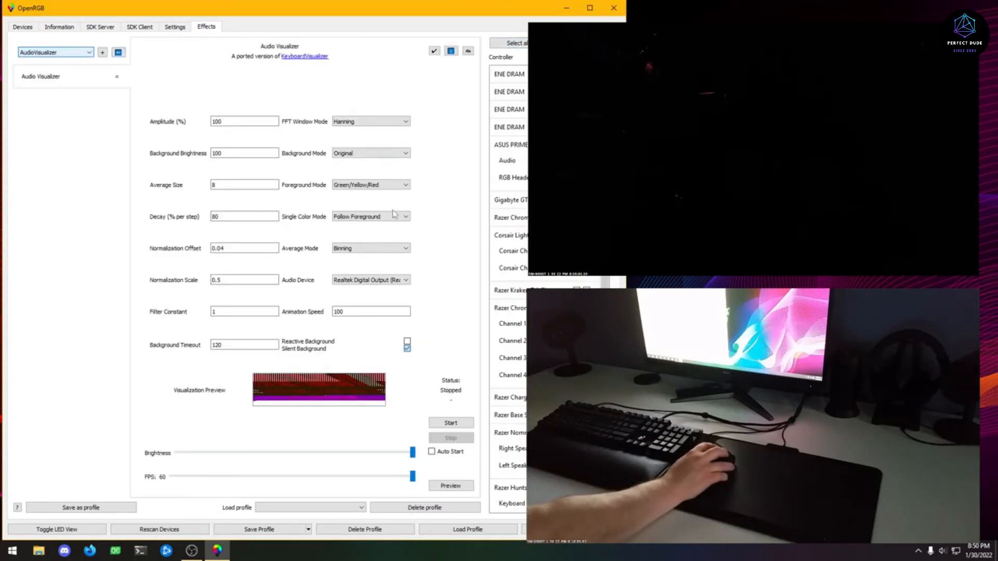
left_click(450, 423)
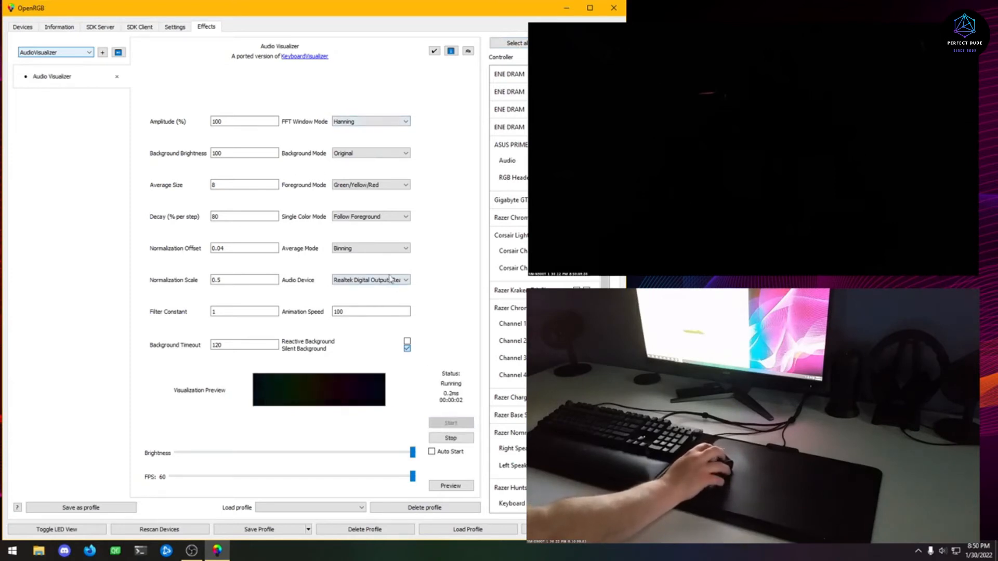
Step: Turn off the silent background for the Audio Visualizer effect and set its background brightness to 25
left_click(407, 349)
left_click(213, 153)
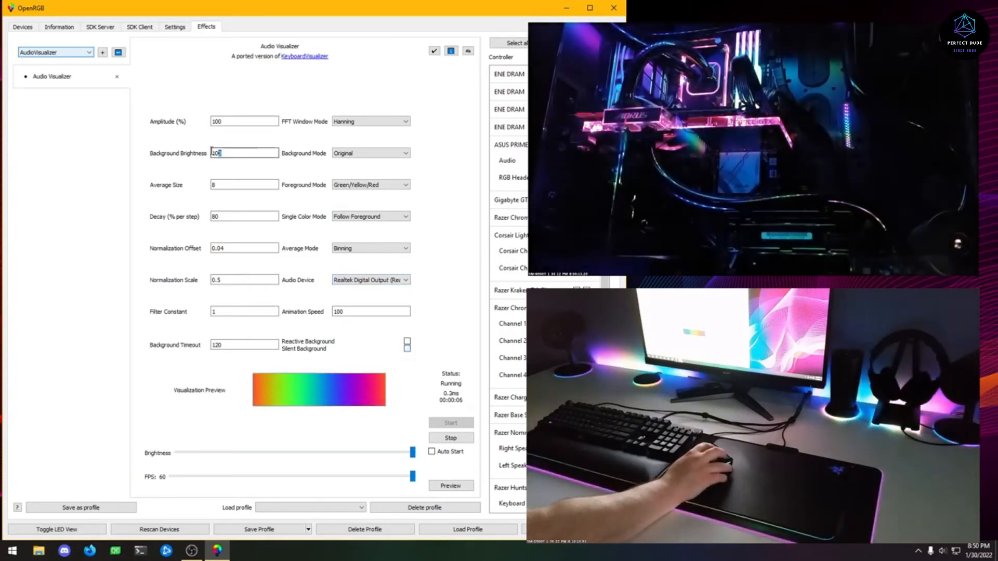
double_click(213, 152)
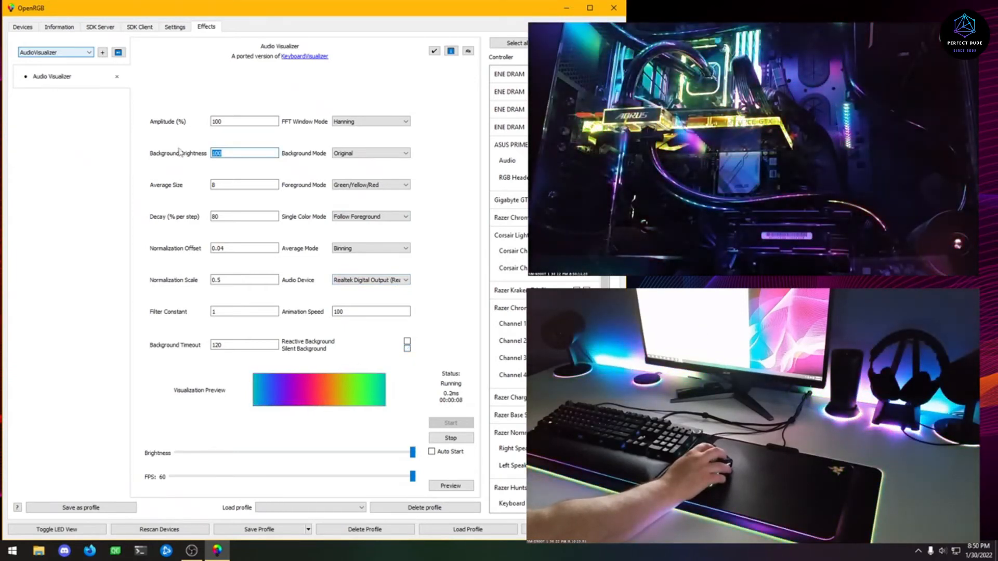
type("25")
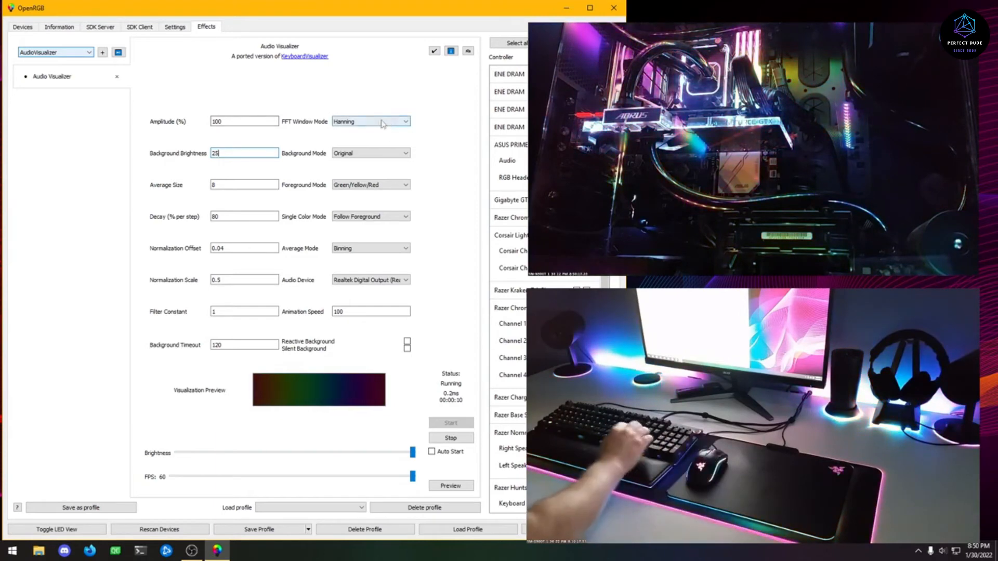
Step: Look through the background mode options without changing them, and set the Audio Visualizer's foreground mode to White
left_click(378, 154)
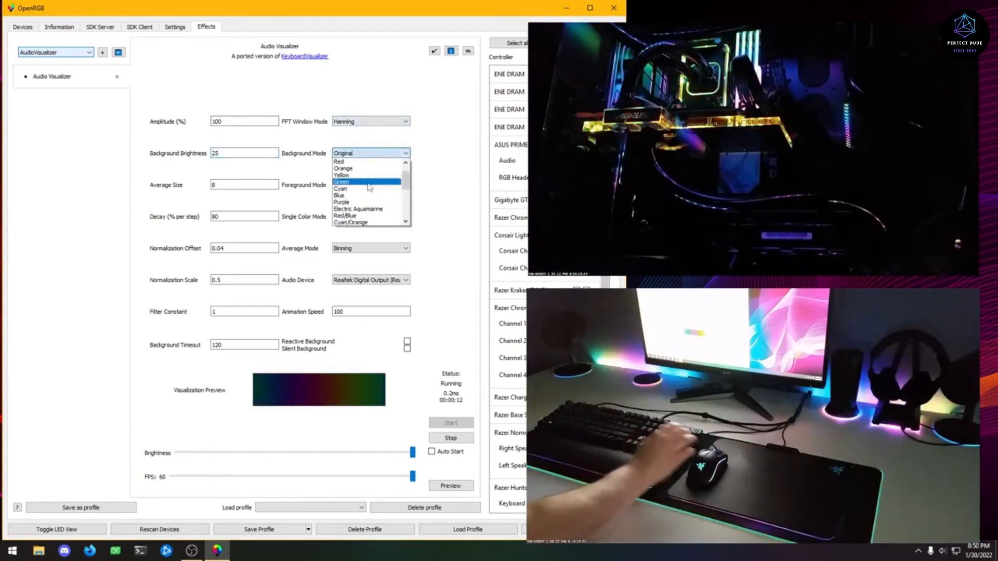
left_click(438, 137)
left_click(385, 187)
scroll(386, 203, "up", 2)
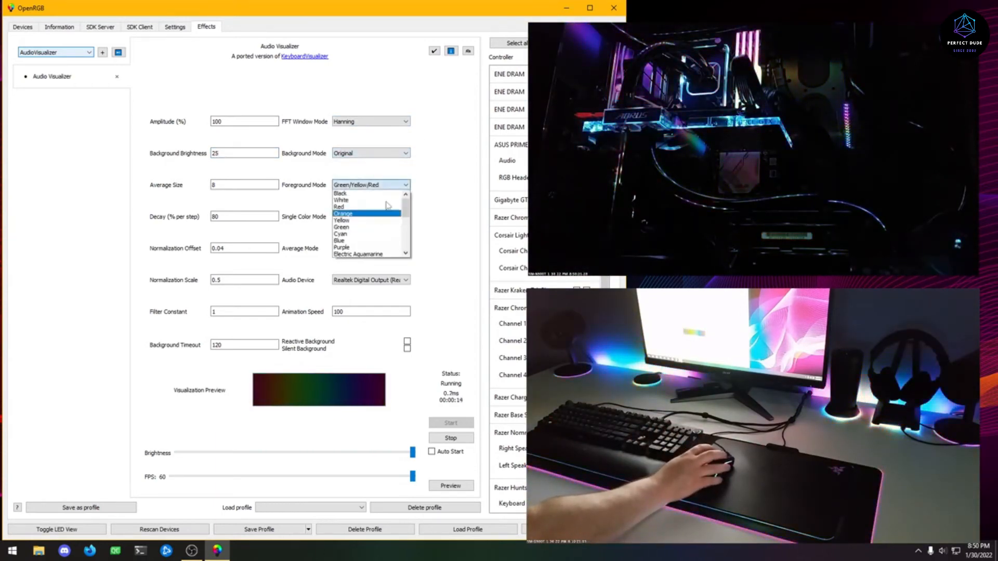
left_click(387, 200)
Step: Switch the Audio Visualizer's audio device to the Desktop Microphone and set the amplitude to 300%
left_click(369, 281)
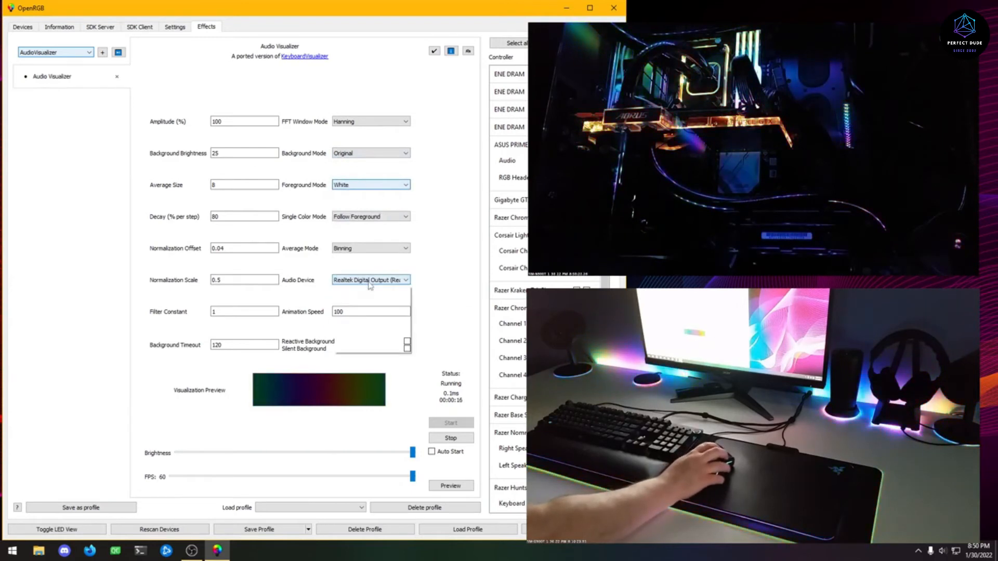
left_click(381, 336)
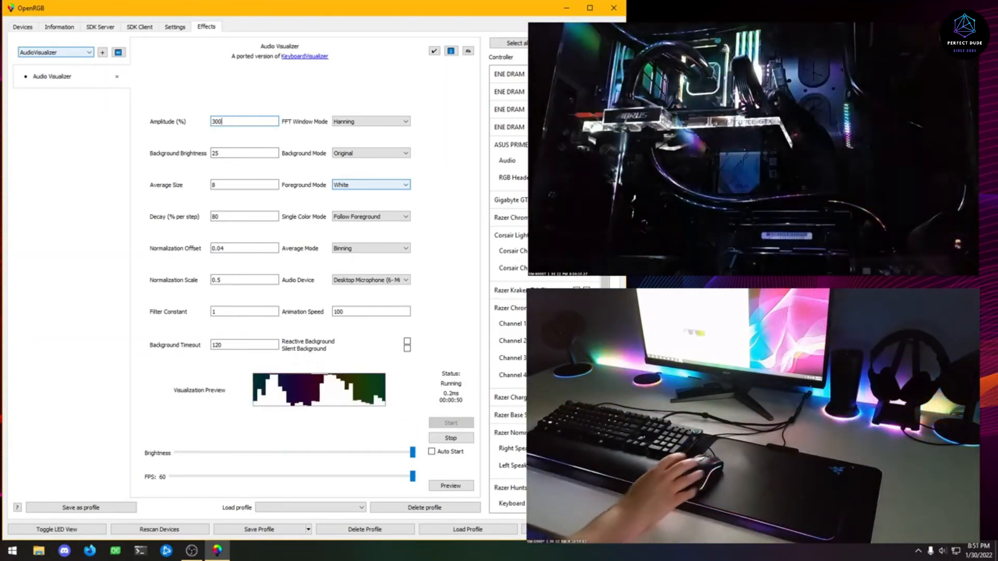
key("alt+Tab")
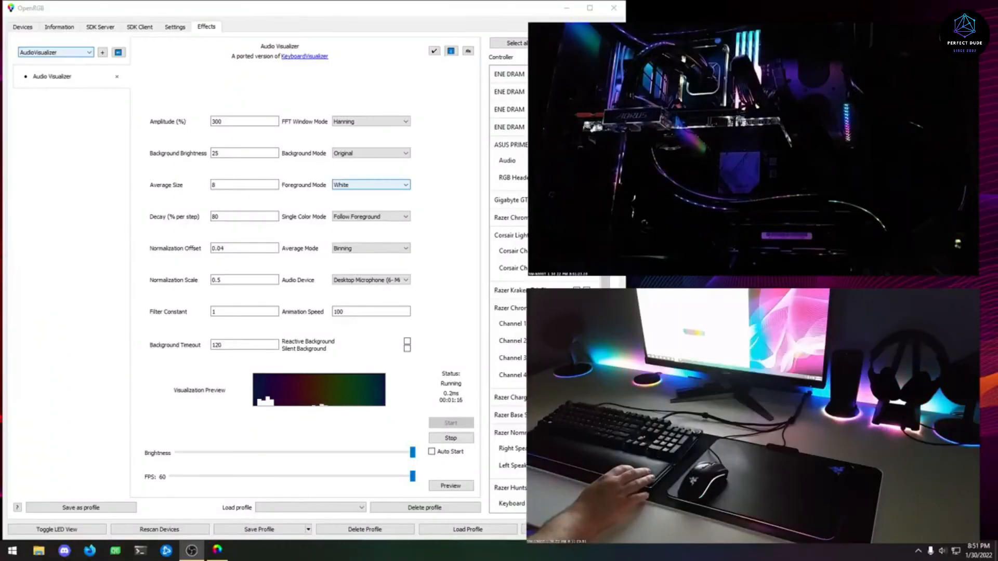
Step: Remove the Audio Visualizer effect and apply solid red to all devices
left_click(118, 78)
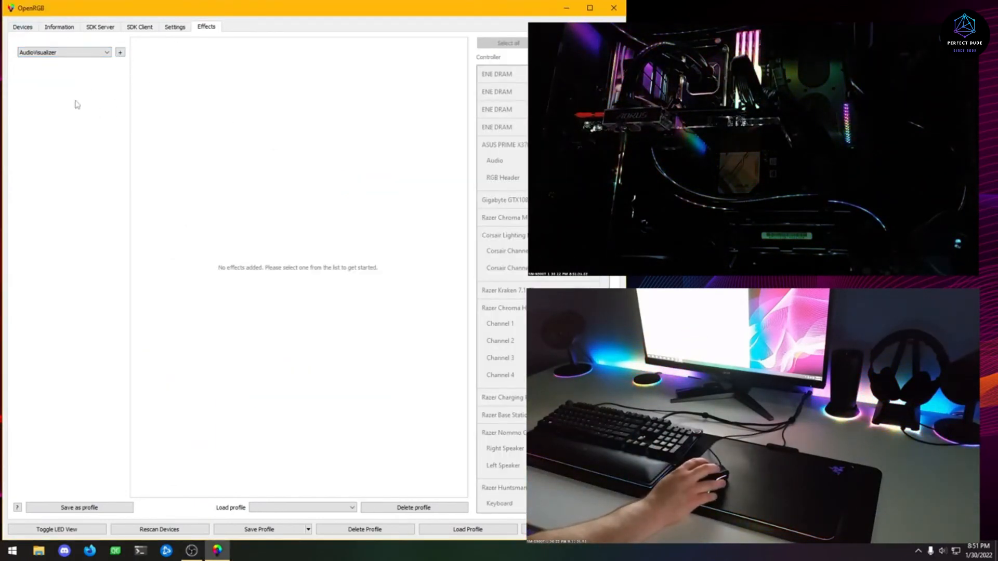
left_click(23, 27)
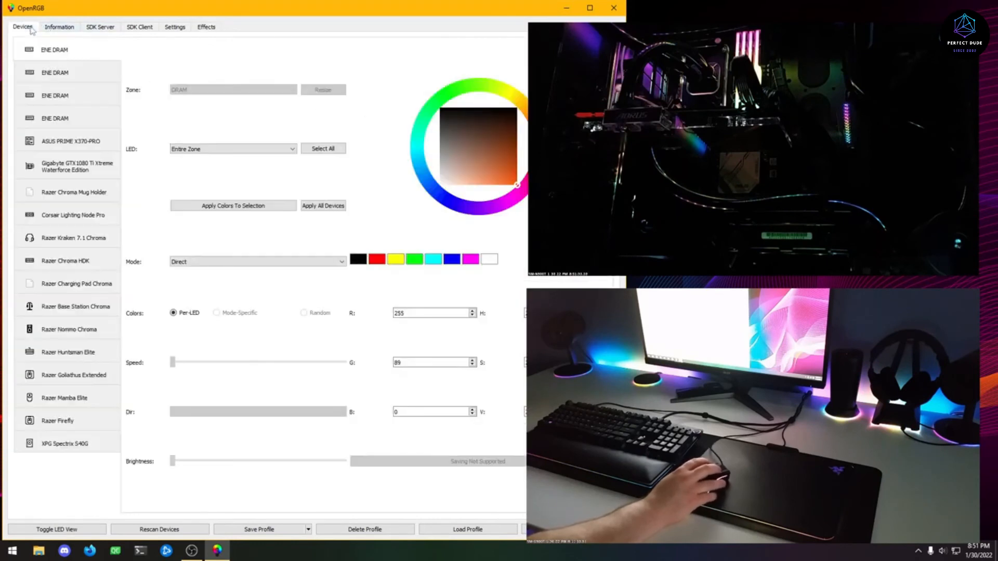
left_click(373, 259)
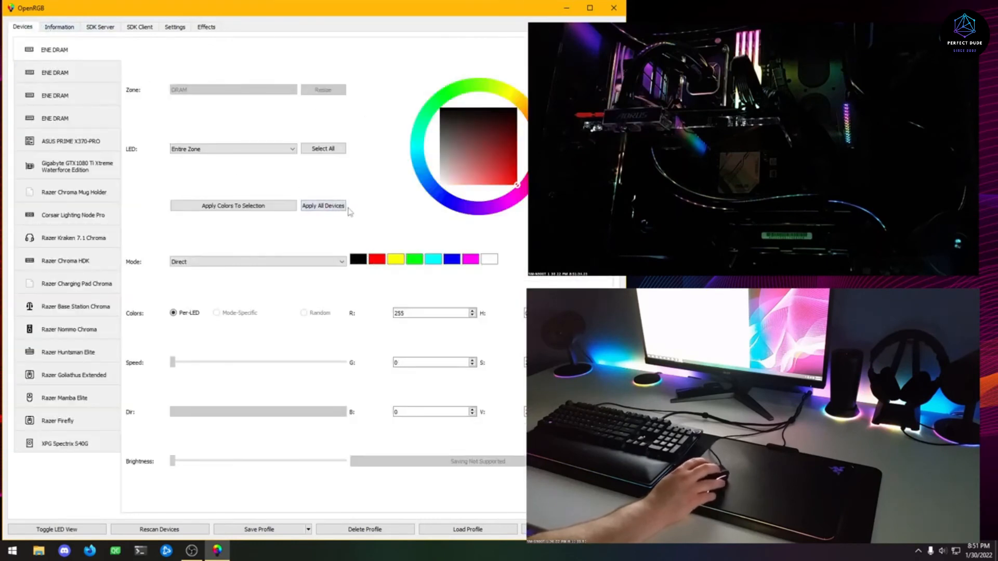
Step: Find the Shaders effect in the Special category of the effects plugin and add it
left_click(198, 29)
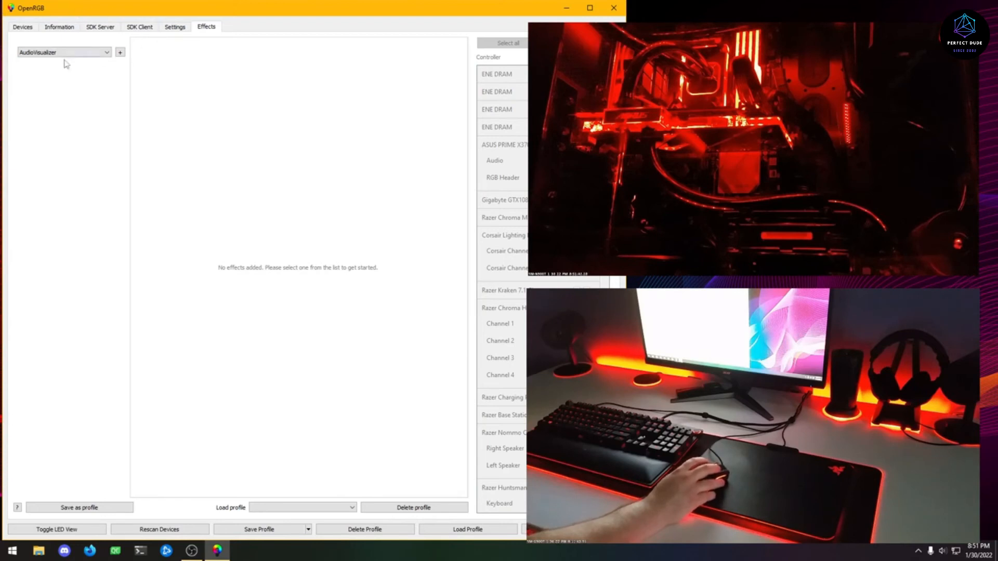
left_click(106, 52)
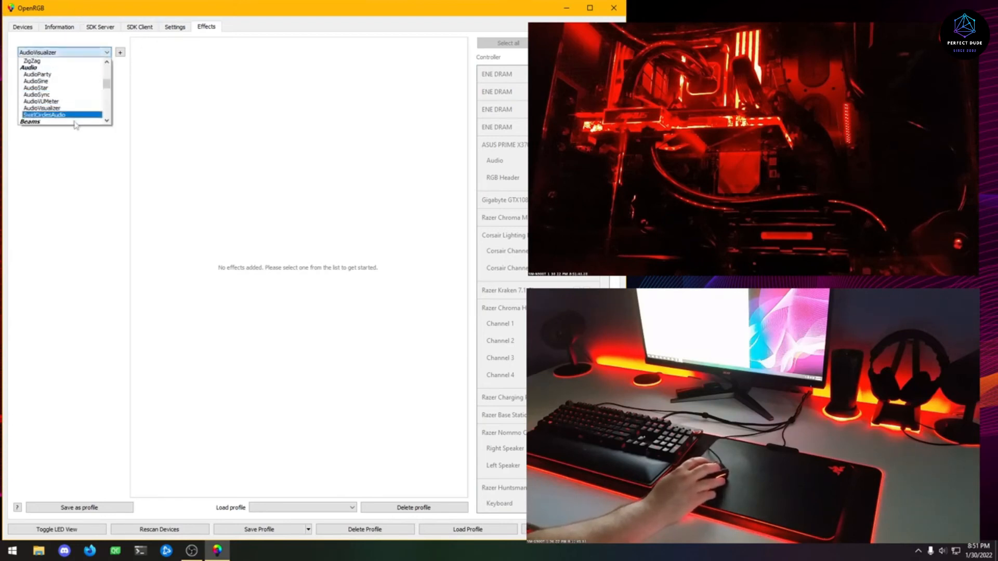
scroll(76, 122, "up", 4)
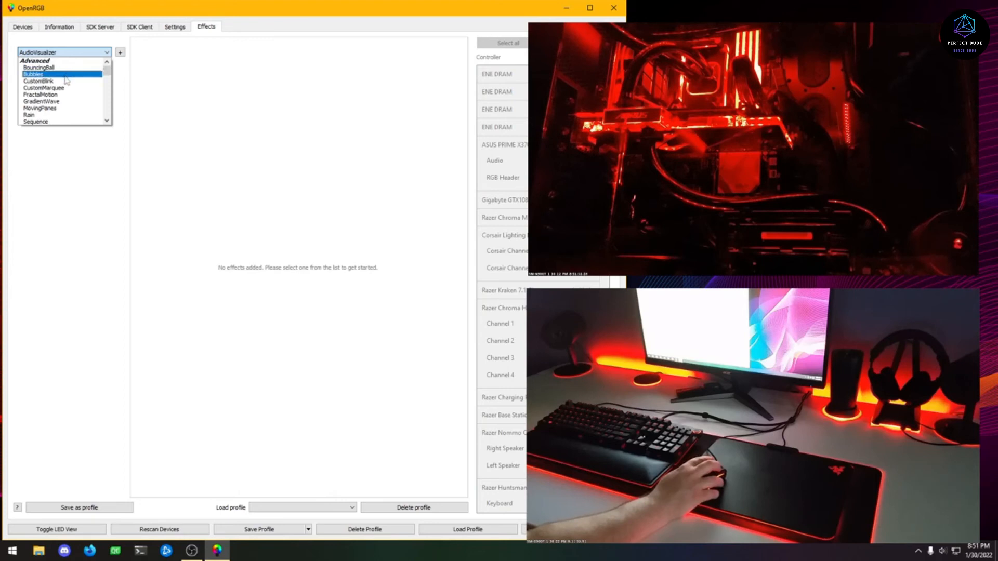
scroll(66, 93, "down", 1)
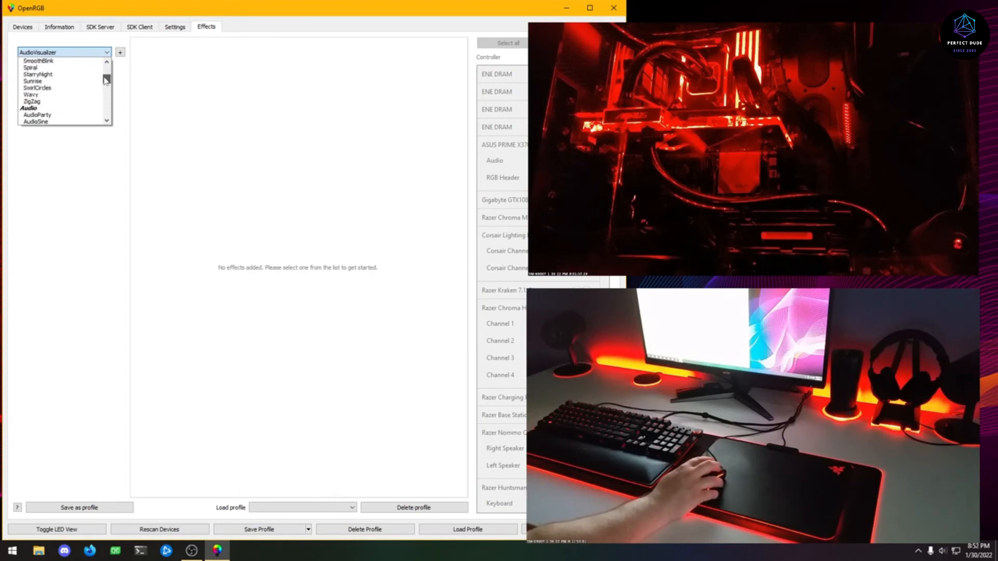
left_click_drag(106, 80, 103, 102)
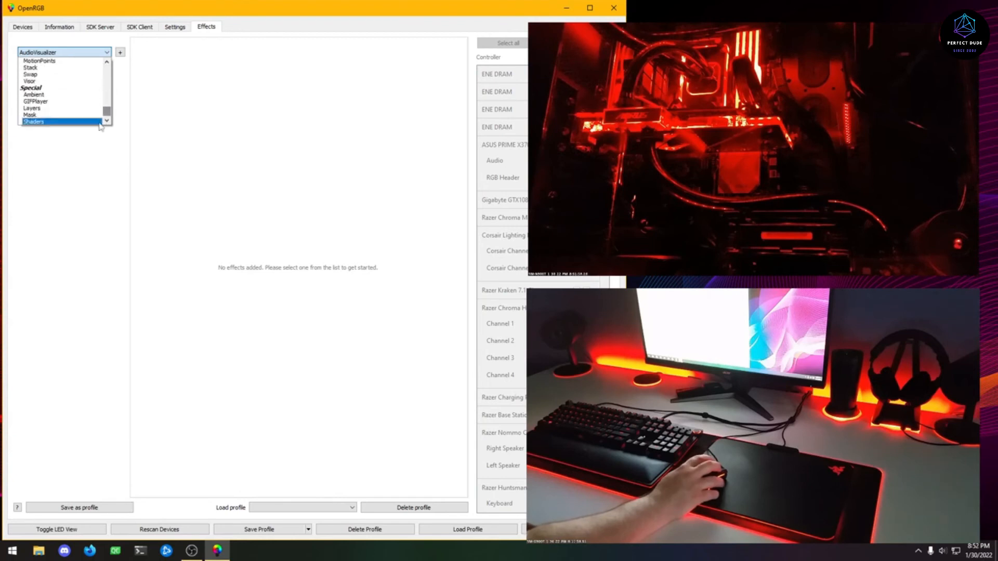
left_click(80, 122)
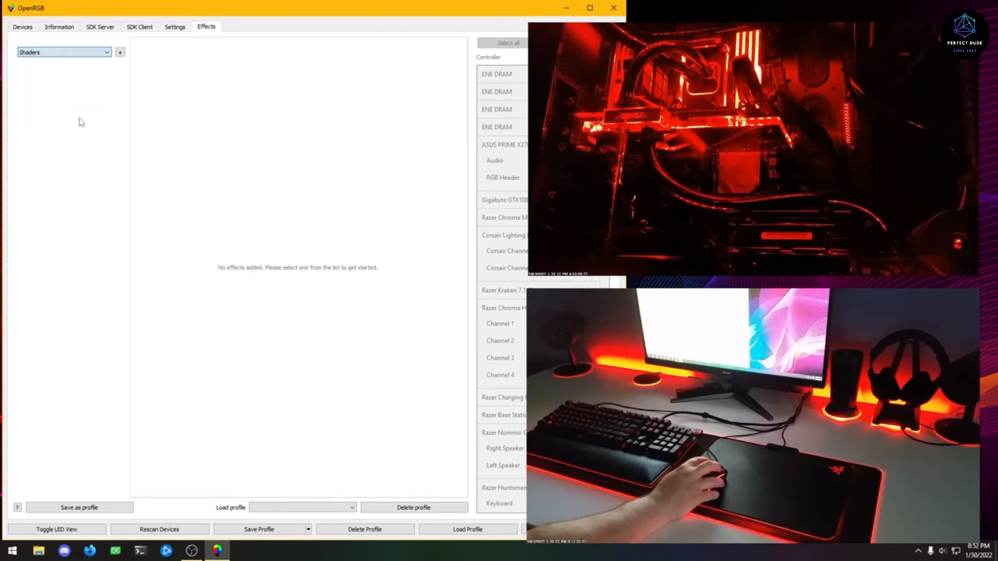
left_click(120, 53)
Step: Choose the rainbow.fs shader for the Shaders effect
left_click(247, 381)
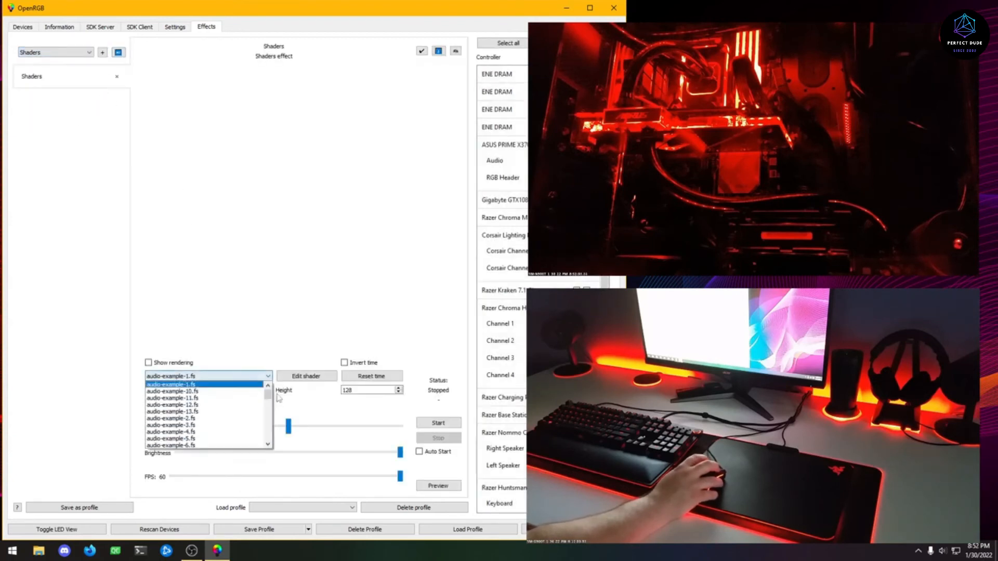
left_click_drag(270, 402, 275, 430)
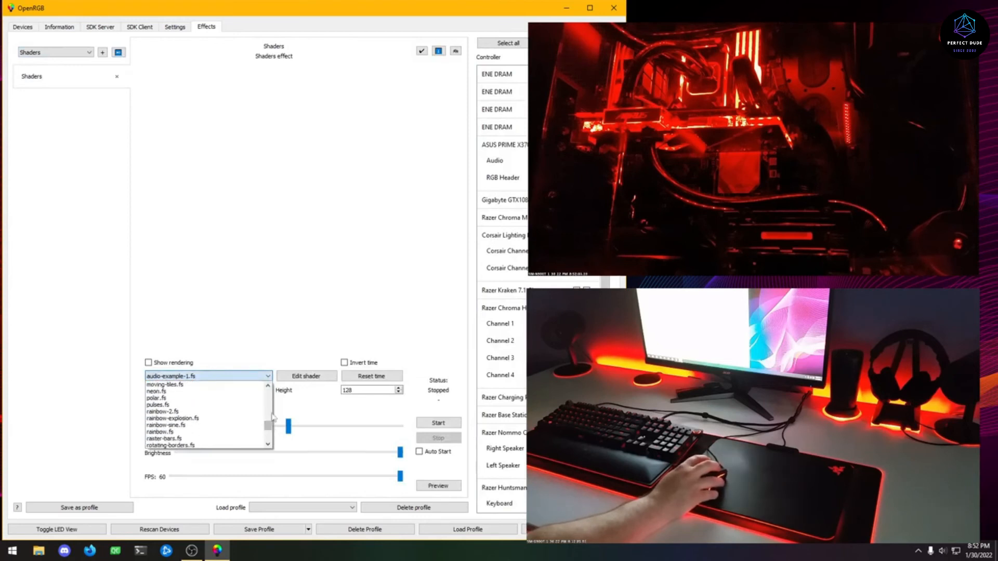
scroll(207, 432, "down", 2)
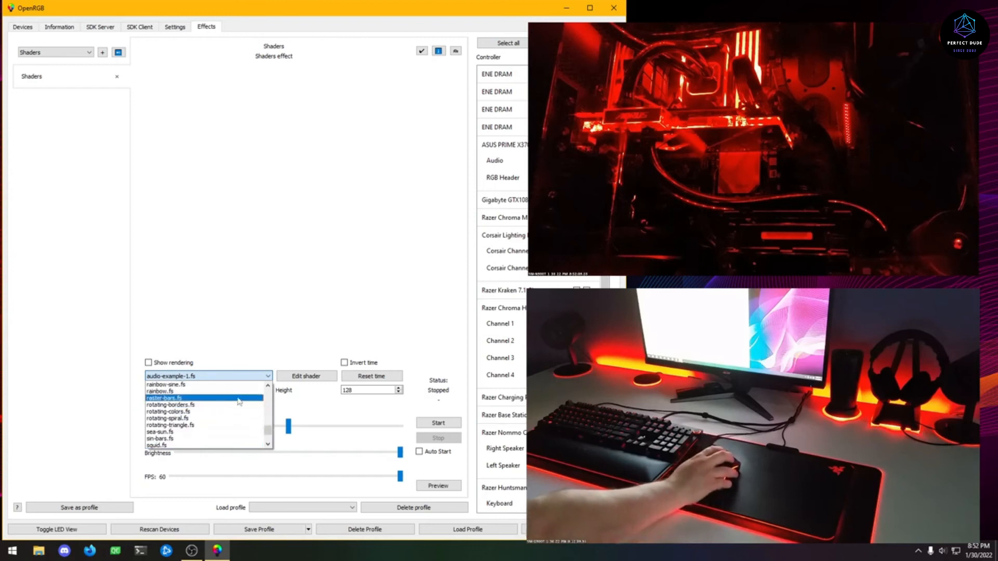
left_click(190, 391)
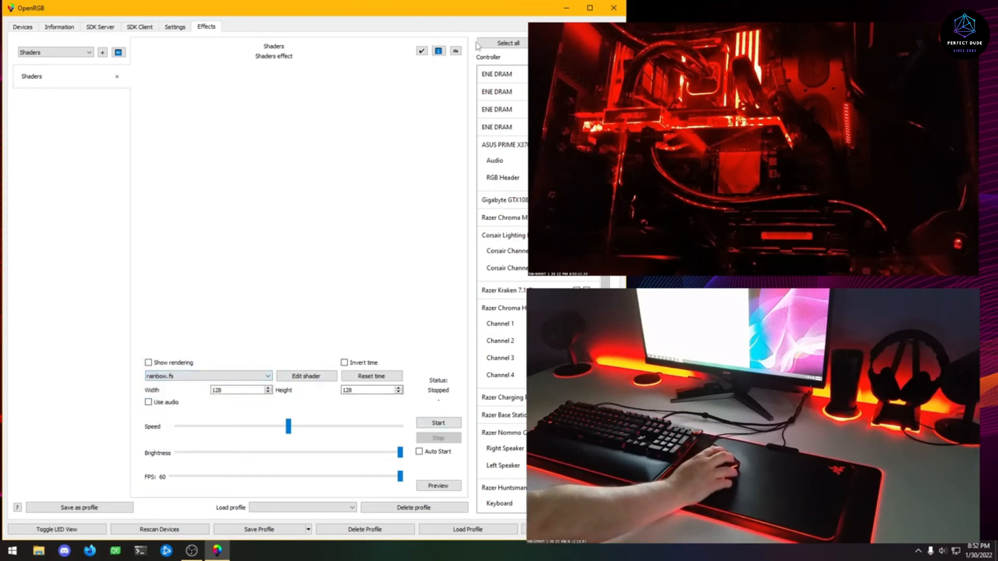
Step: Choose the crazy-lines.fs shader, enable its rendering display, and start the Shaders effect
left_click(239, 377)
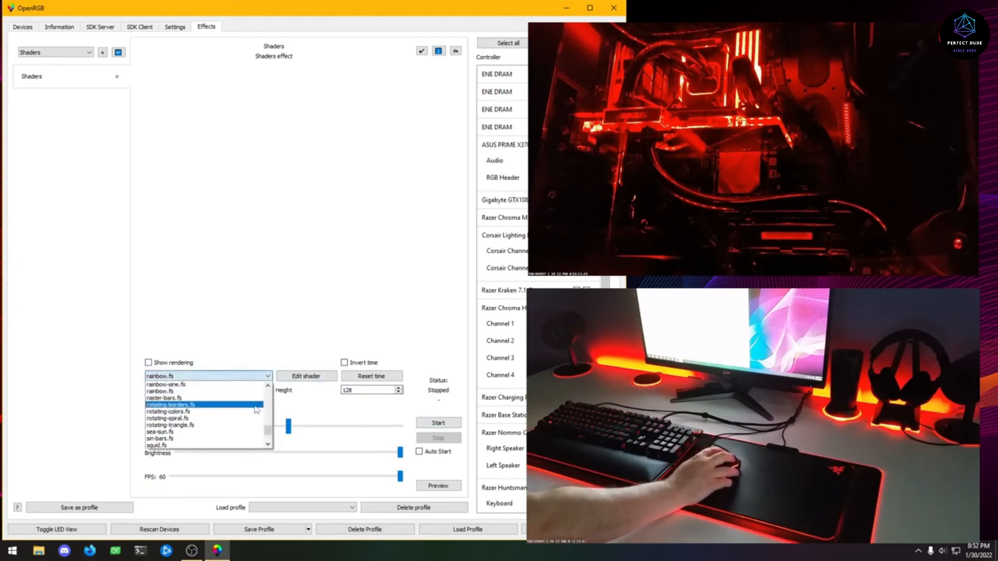
scroll(234, 439, "up", 1)
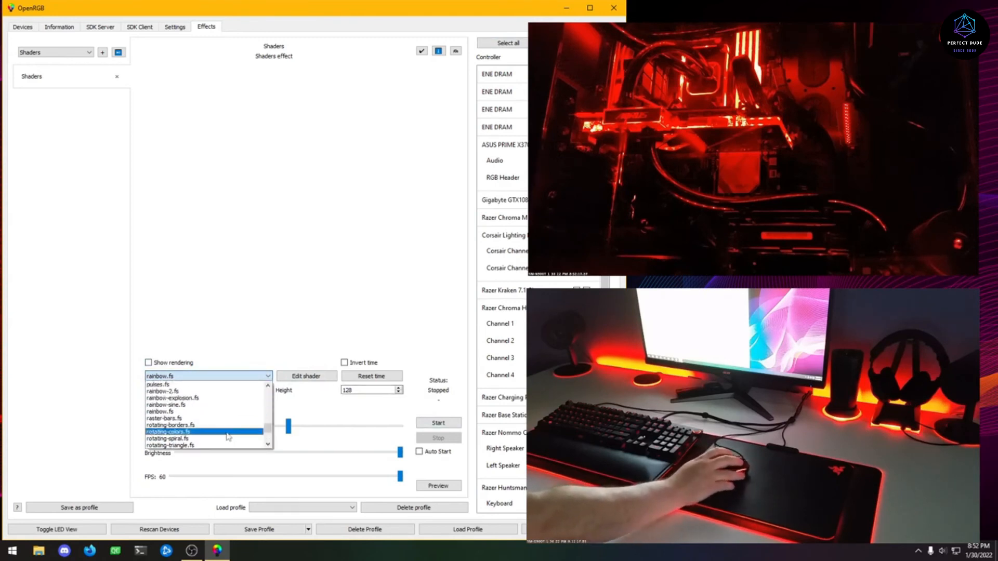
scroll(226, 438, "up", 2)
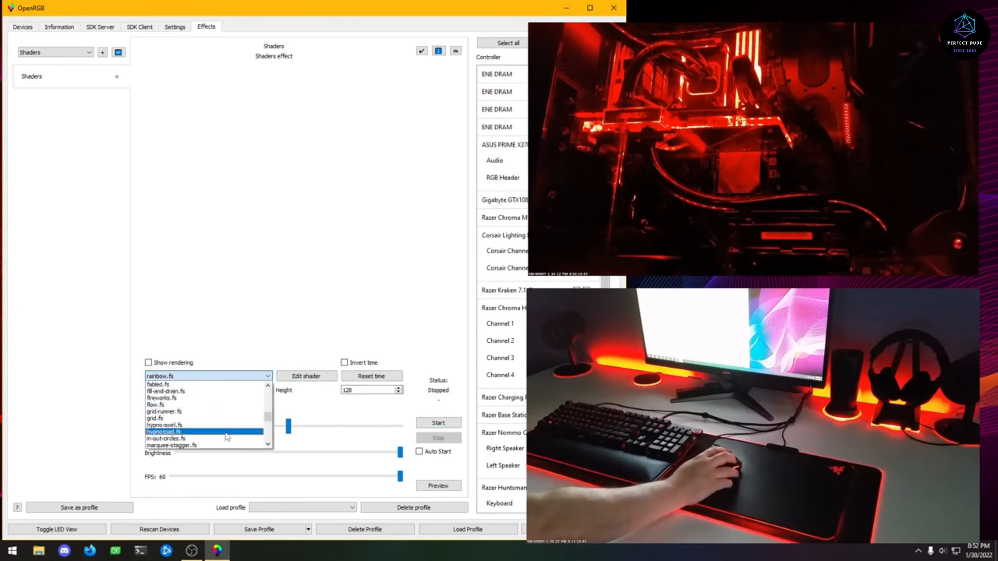
scroll(225, 429, "up", 2)
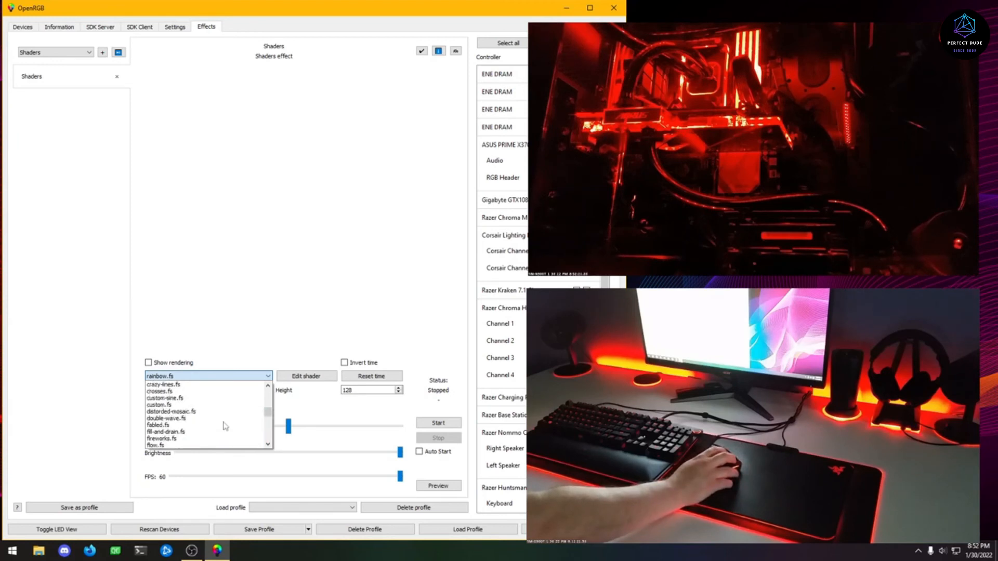
left_click(201, 385)
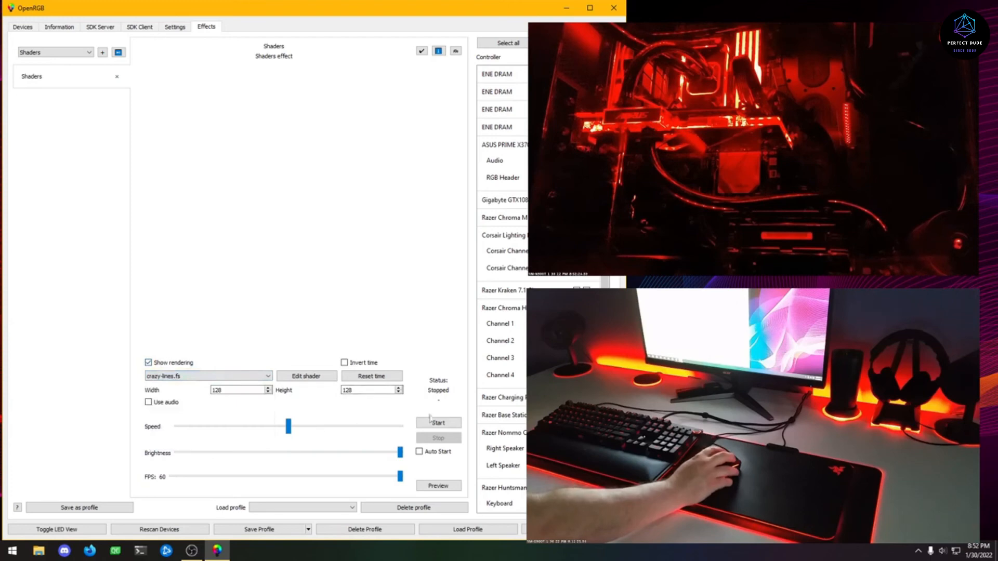
left_click(448, 425)
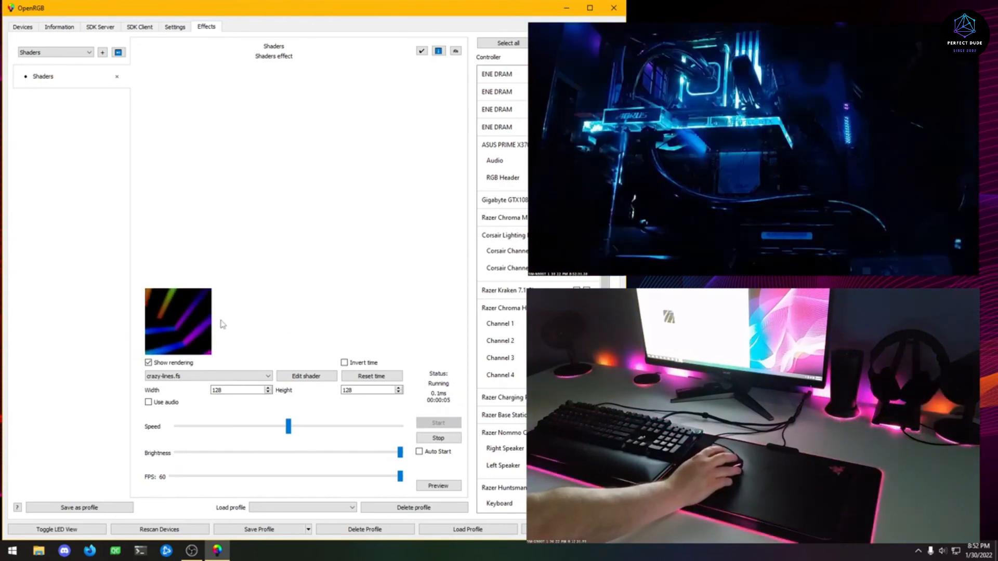
Step: Open the crazy-lines.fs shader for editing, examine its source link and code, and close the editor
left_click(306, 377)
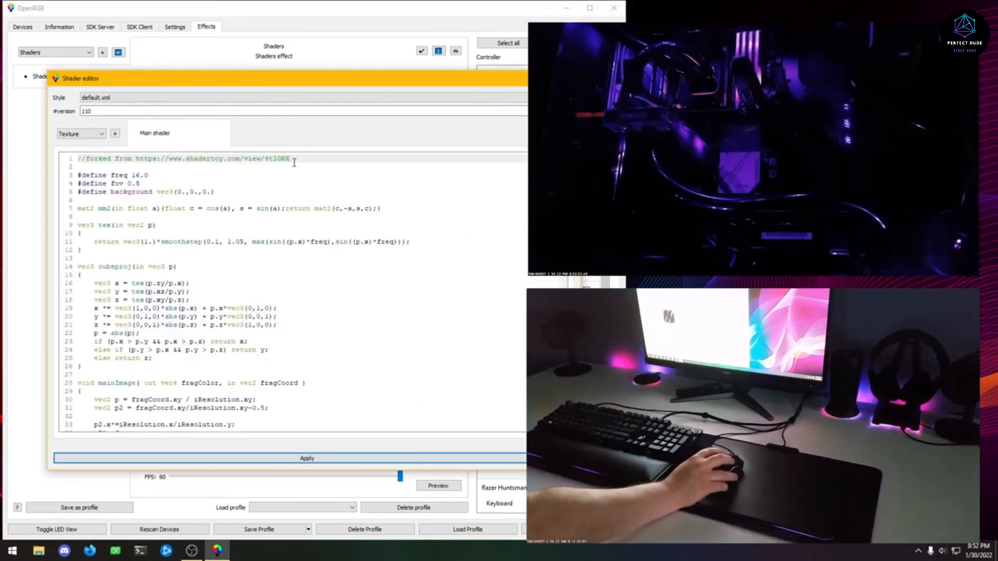
left_click_drag(224, 161, 136, 162)
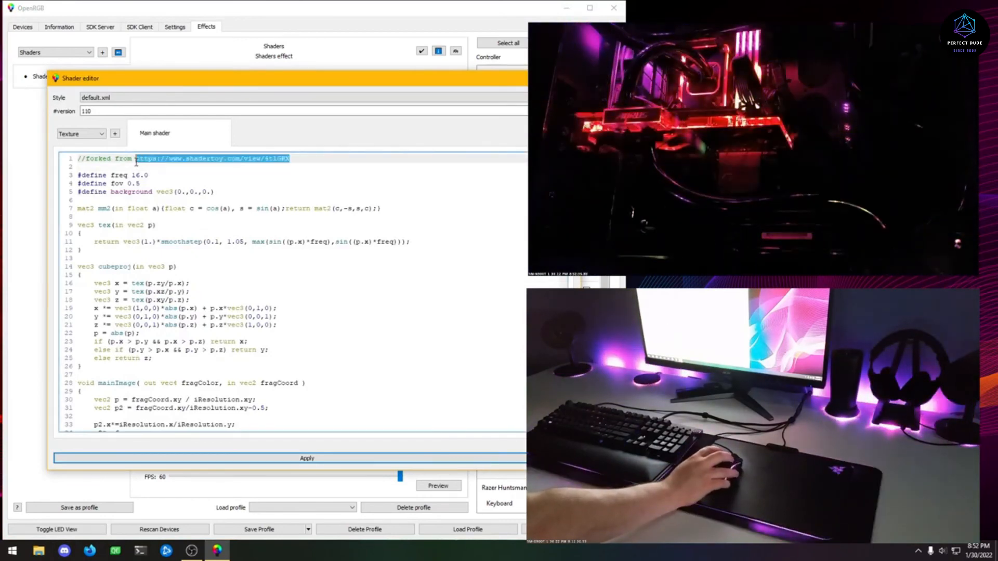
left_click(179, 175)
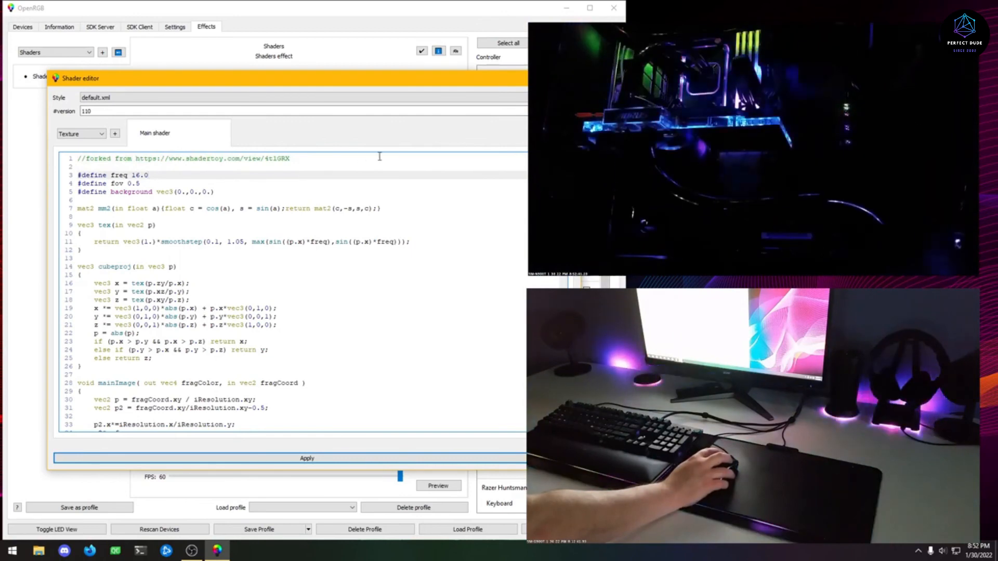
scroll(296, 211, "down", 12)
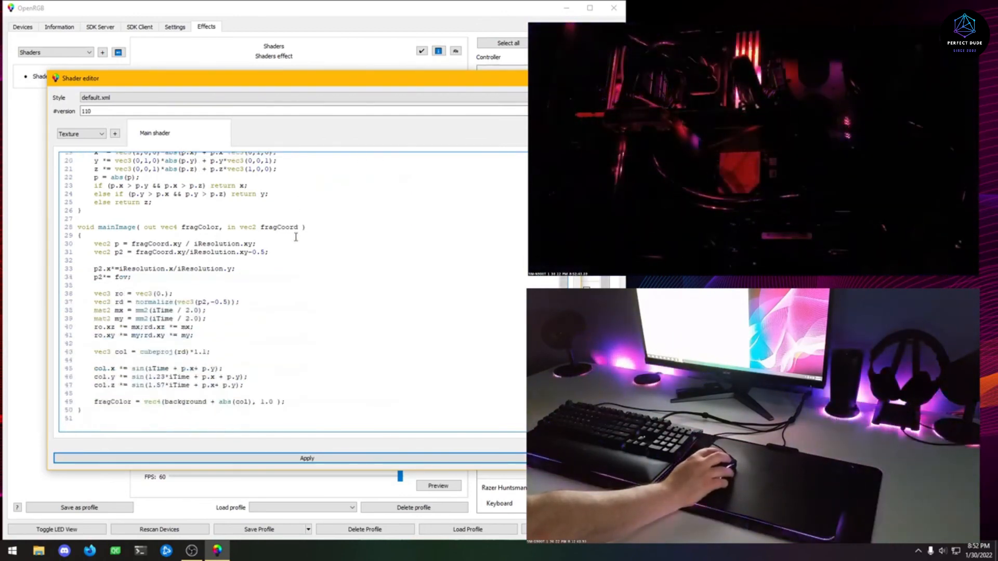
scroll(297, 235, "up", 12)
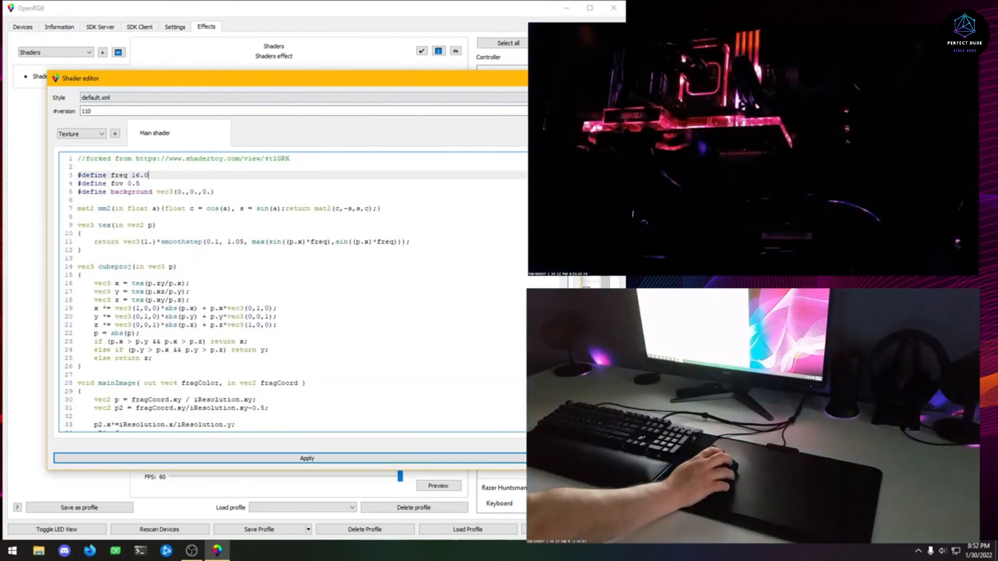
left_click(569, 78)
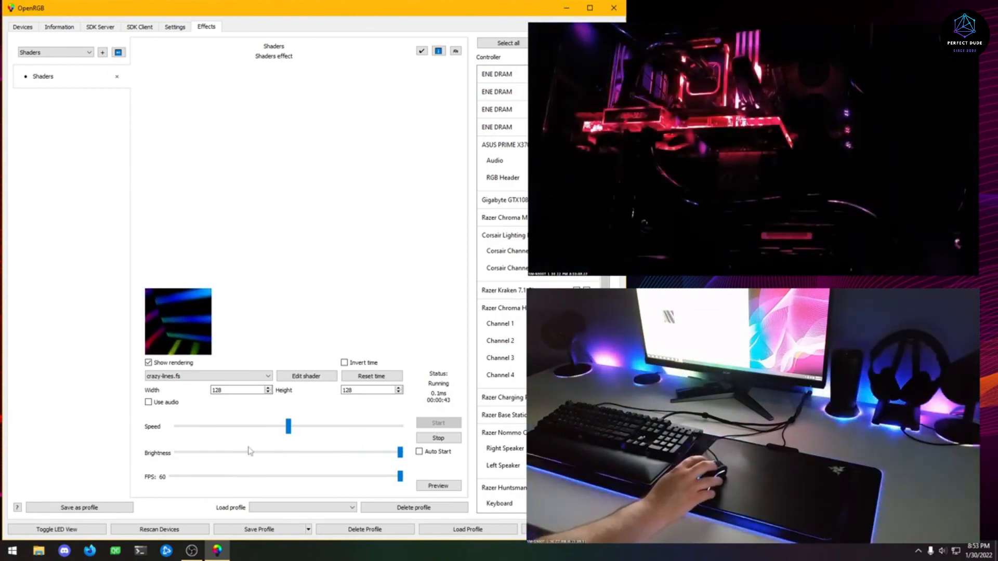
Step: Enable audio use for the shader to view its audio options, and disable it again
left_click(148, 402)
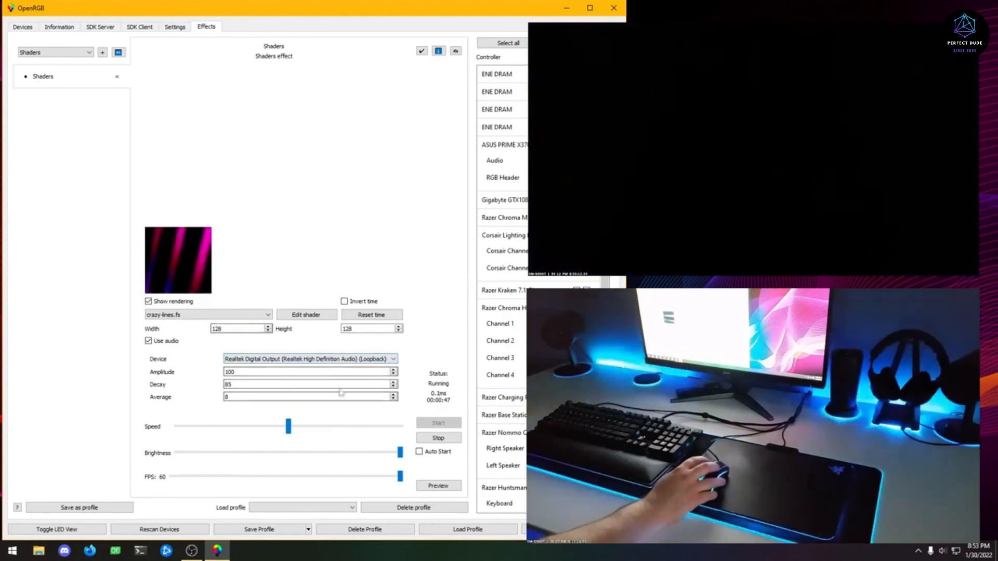
left_click(165, 341)
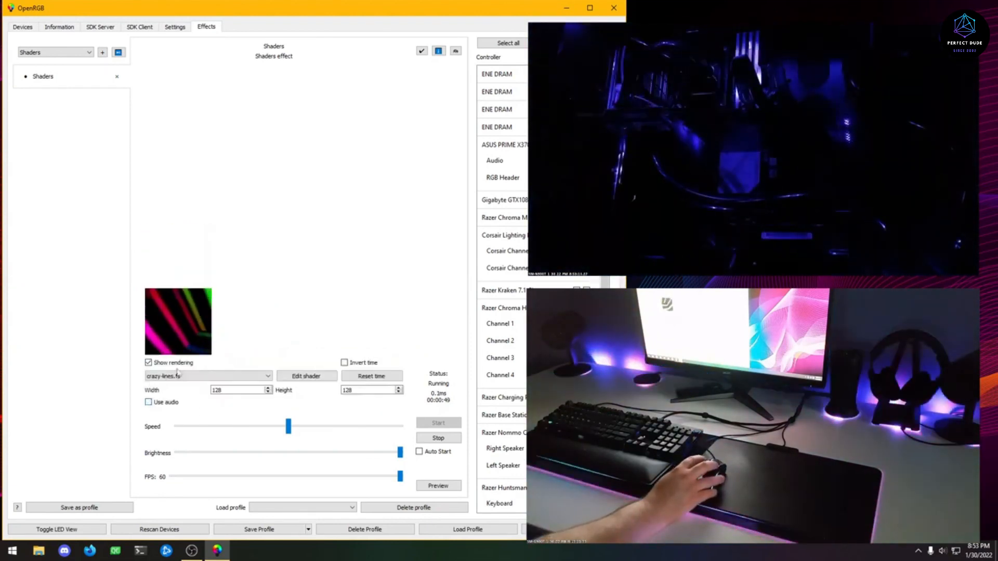